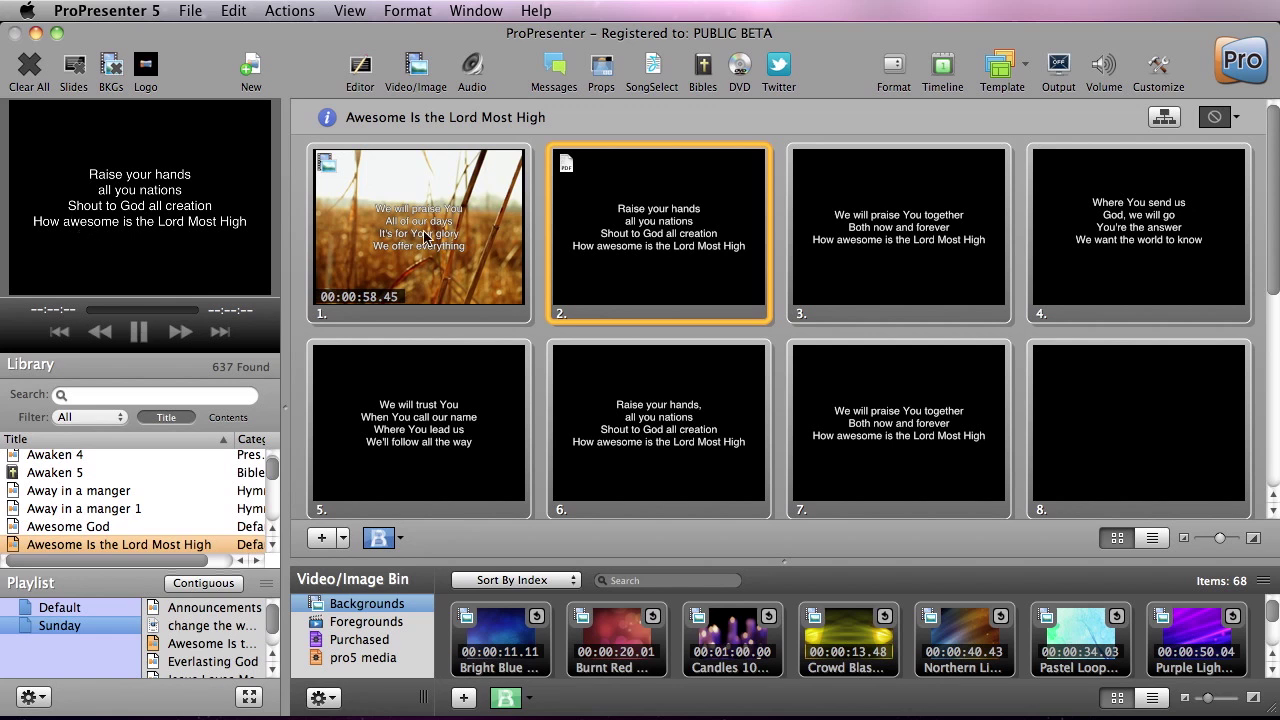
# Step: Open Configure Stage Display from the Window menu and place the options panel beside the Default layout preview
pyautogui.click(484, 11)
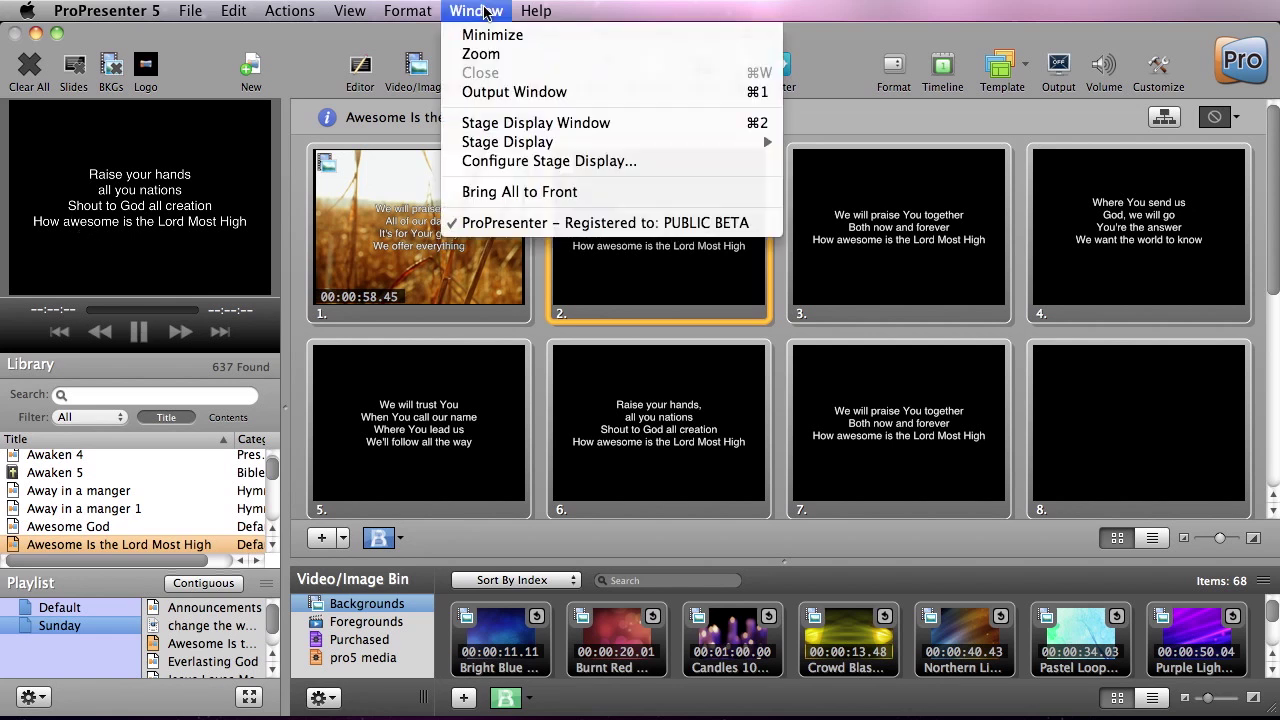
pyautogui.click(568, 162)
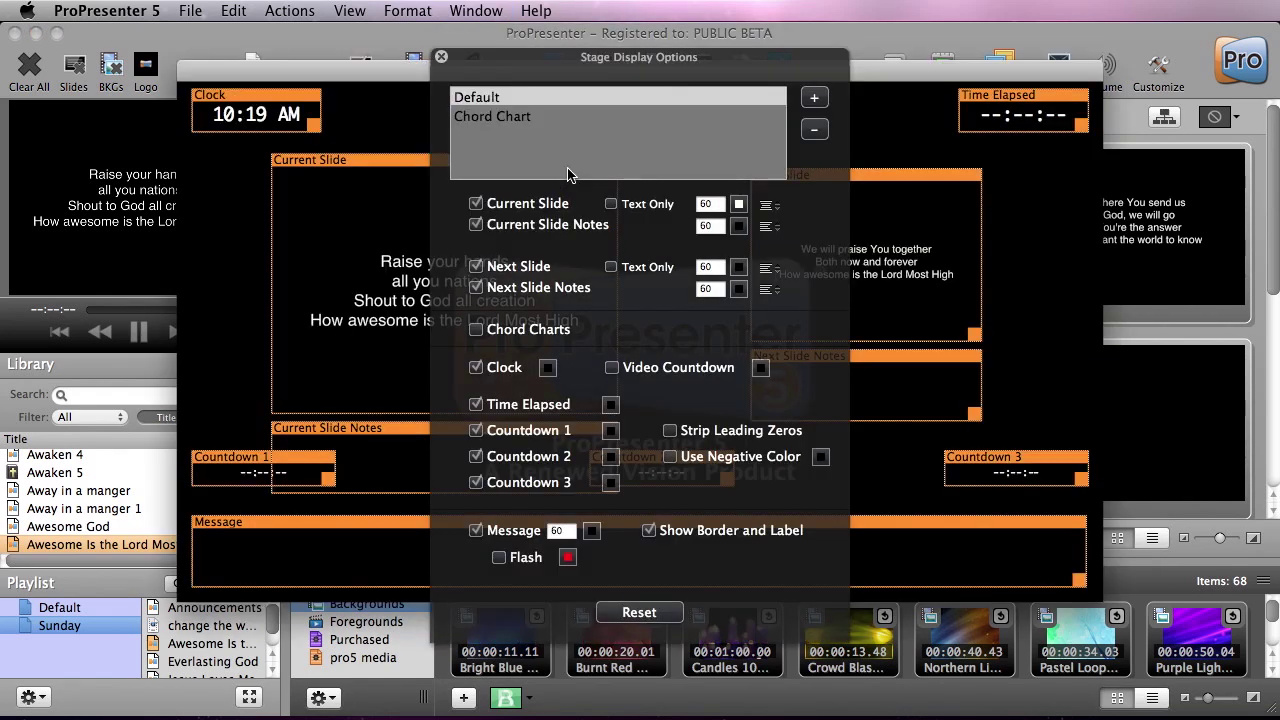
pyautogui.moveTo(547, 69); pyautogui.dragTo(972, 66)
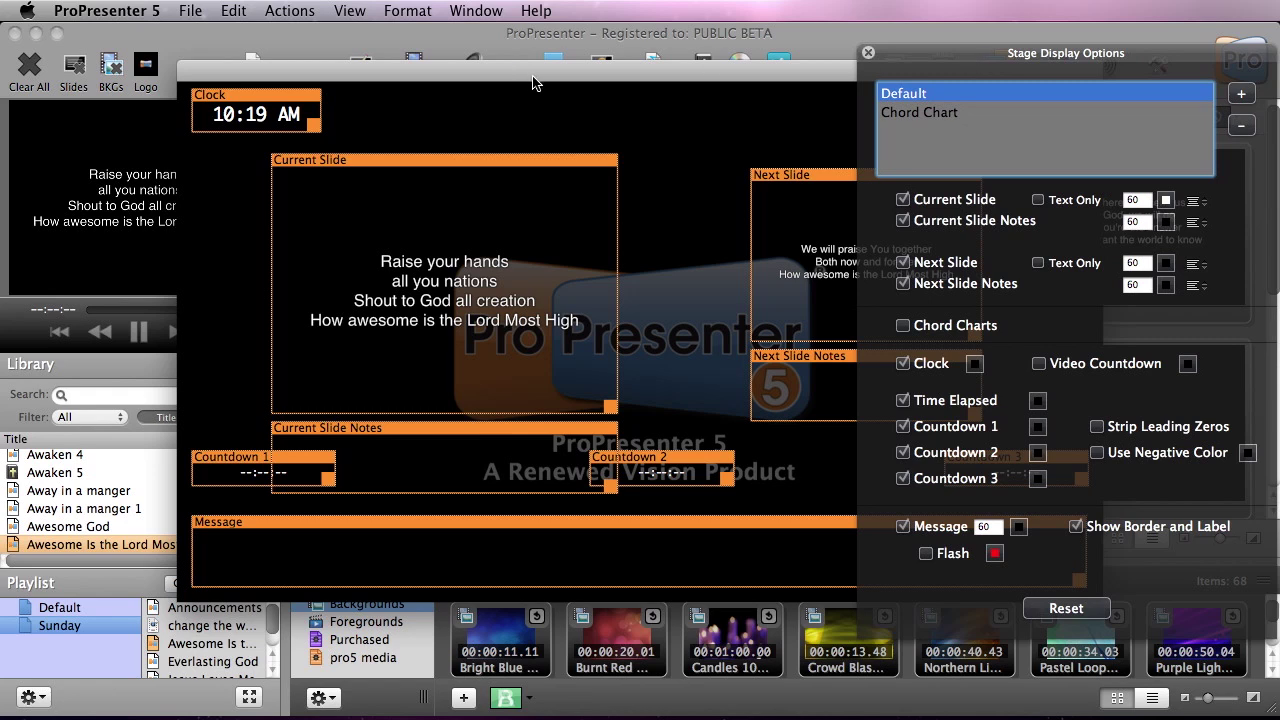
pyautogui.moveTo(533, 80); pyautogui.dragTo(358, 95)
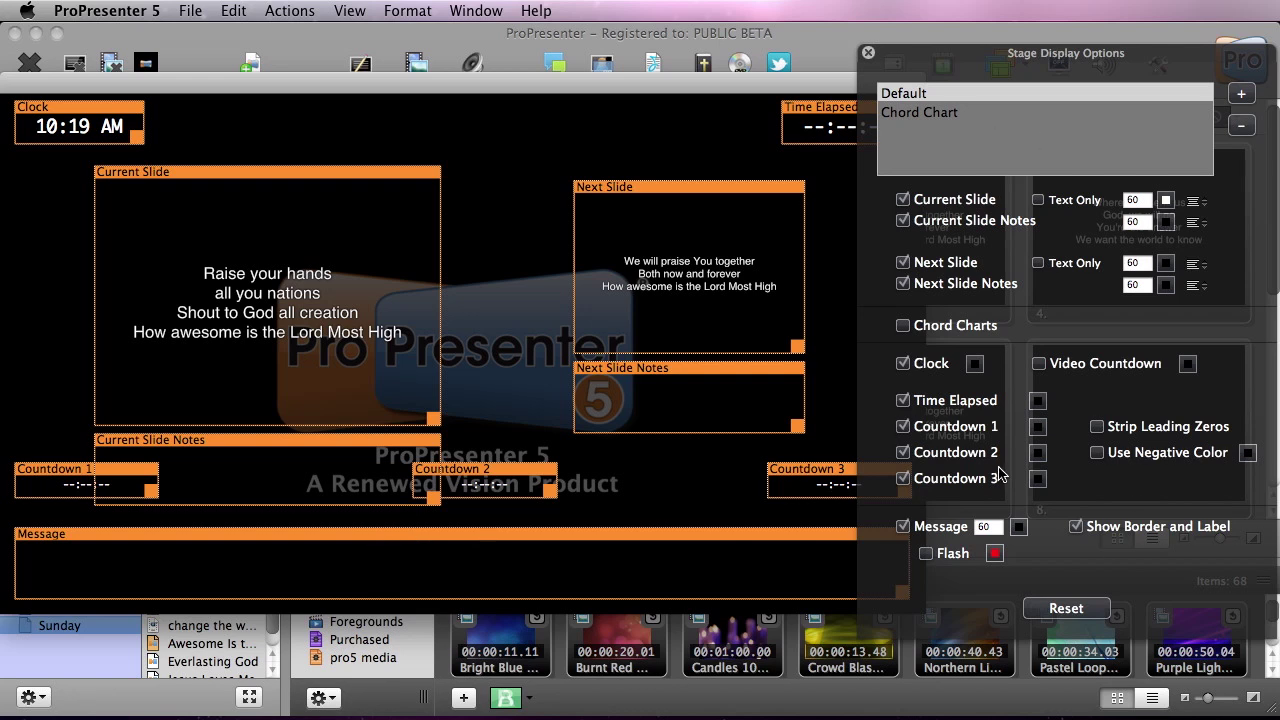
# Step: Toggle the Current Slide Notes option off and on a few times
pyautogui.click(903, 222)
pyautogui.click(903, 222)
pyautogui.click(903, 222)
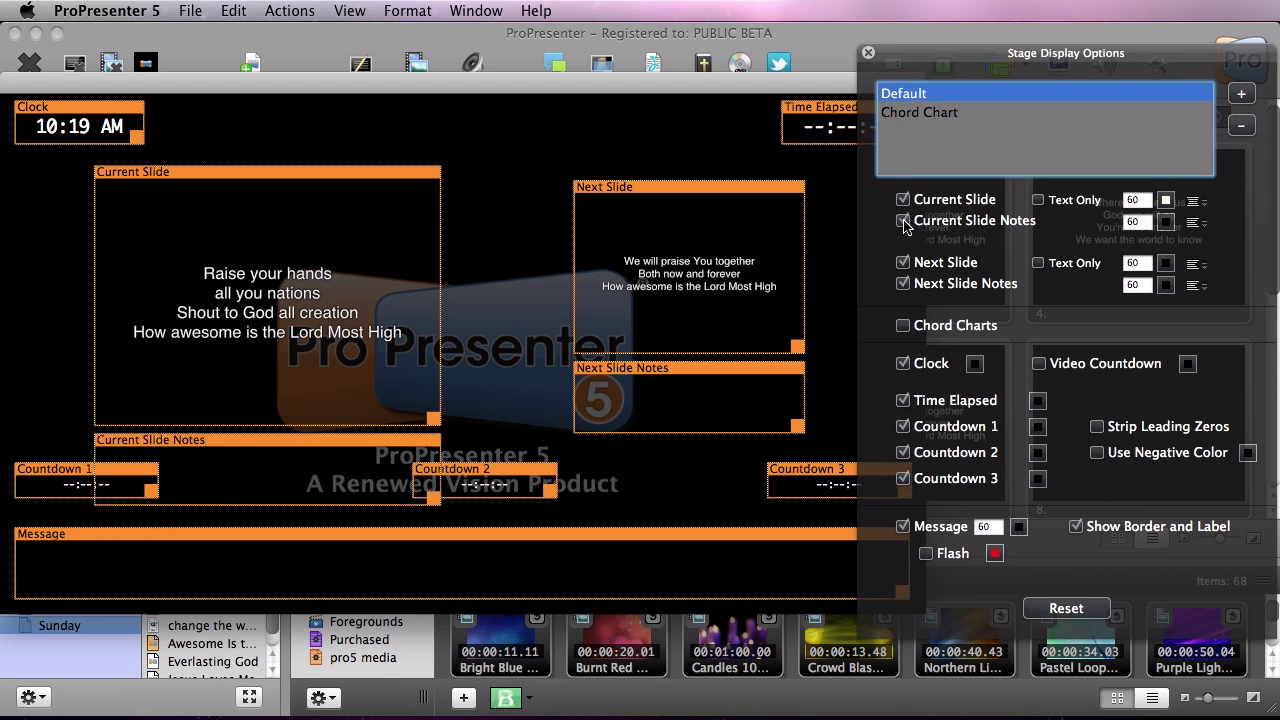
pyautogui.click(903, 222)
pyautogui.click(903, 222)
# Step: Make the current slide text-only, centre-aligned, at font size 40
pyautogui.click(1083, 203)
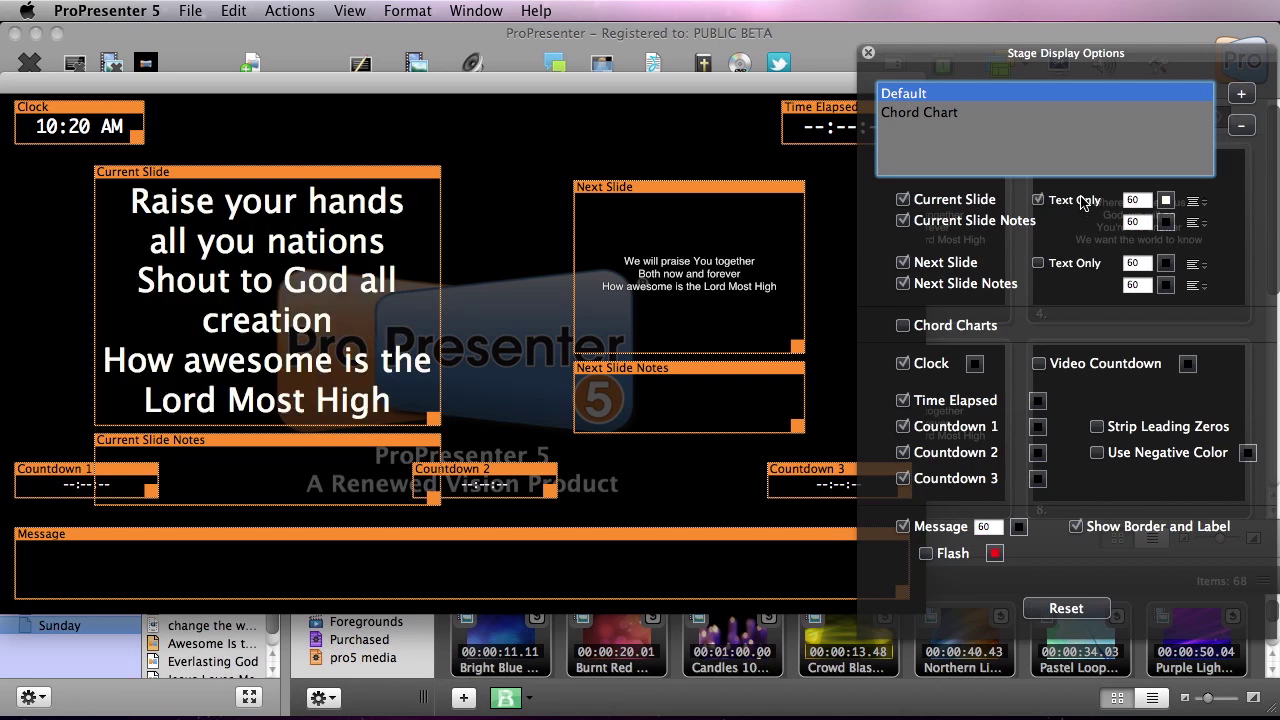
pyautogui.click(1193, 204)
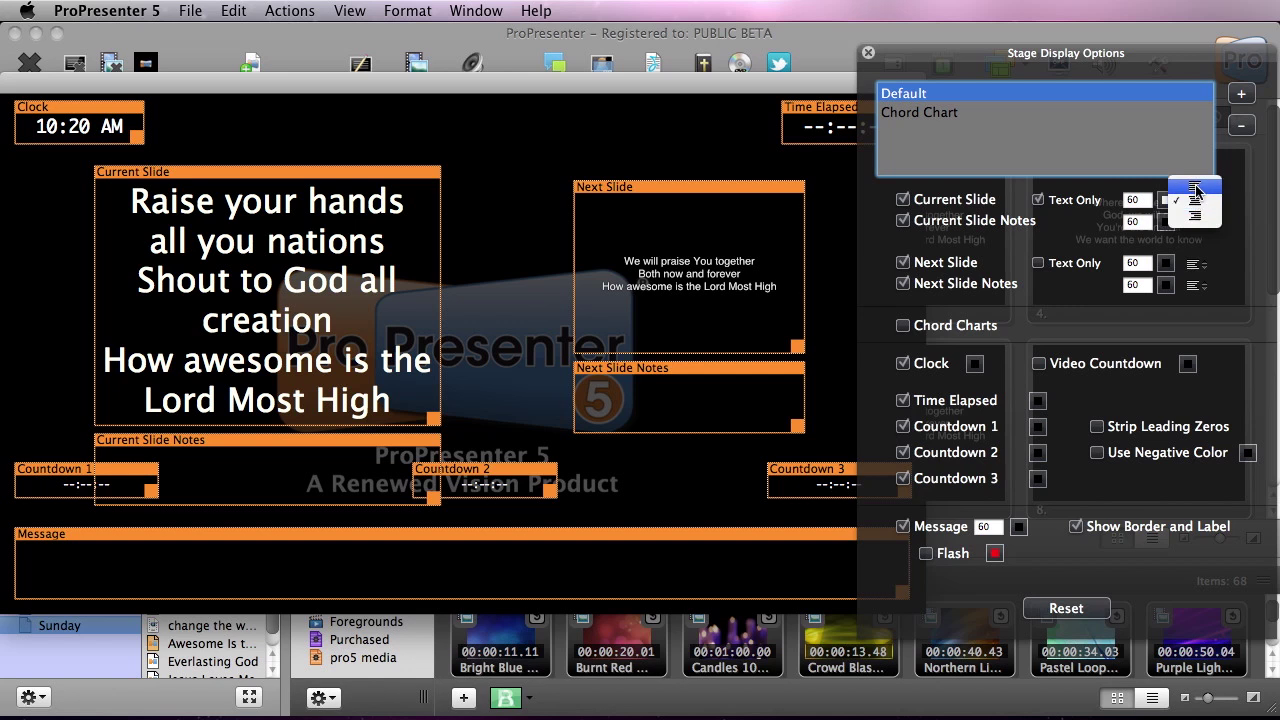
pyautogui.click(1197, 189)
pyautogui.click(1191, 206)
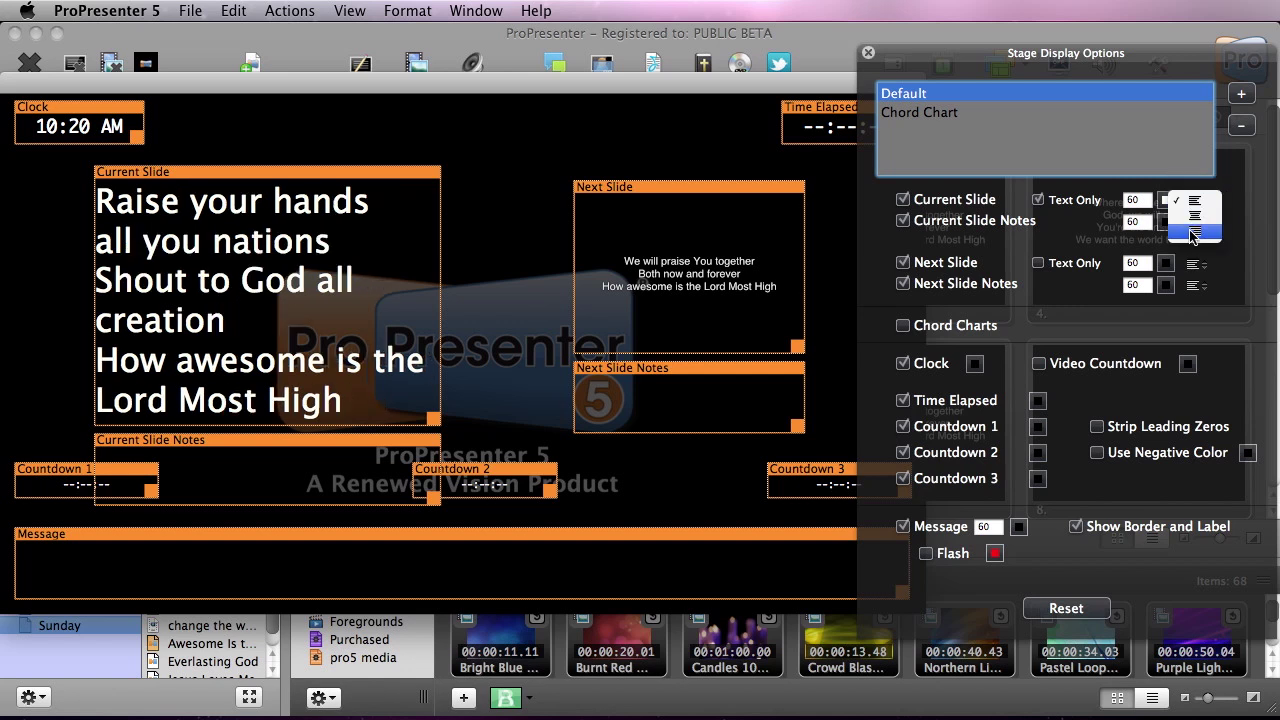
pyautogui.click(1193, 213)
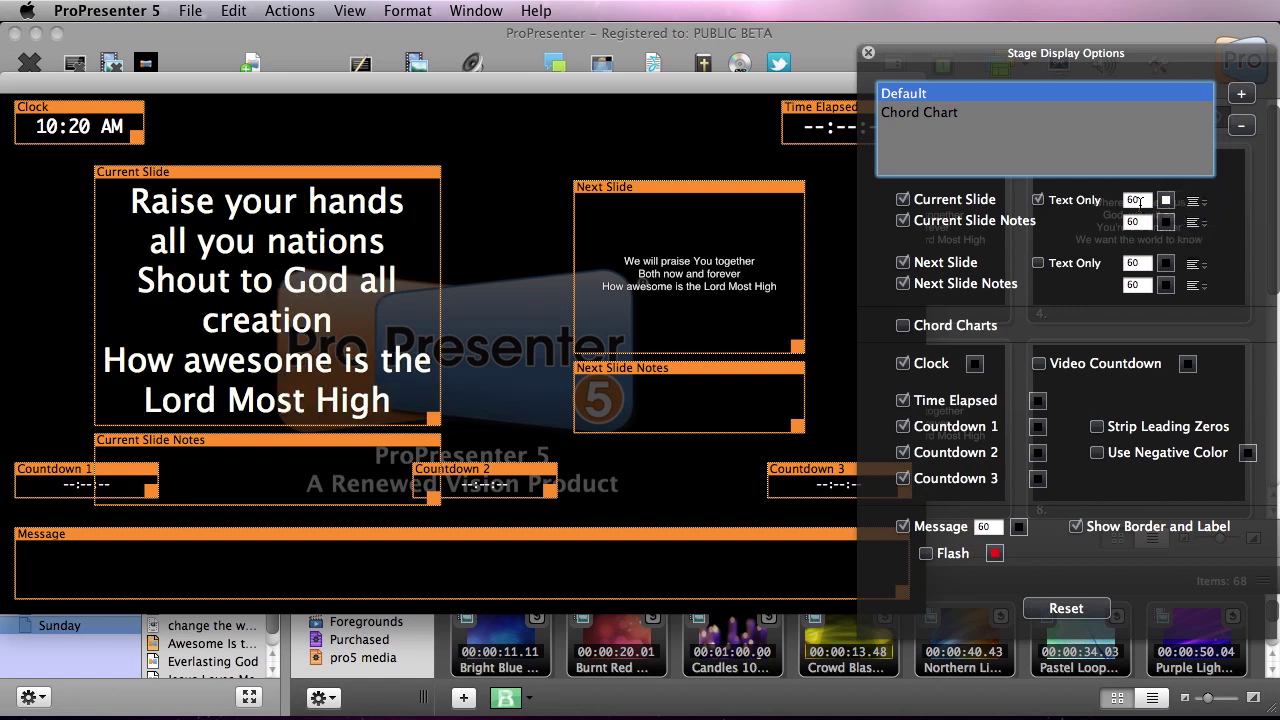
pyautogui.click(1137, 200)
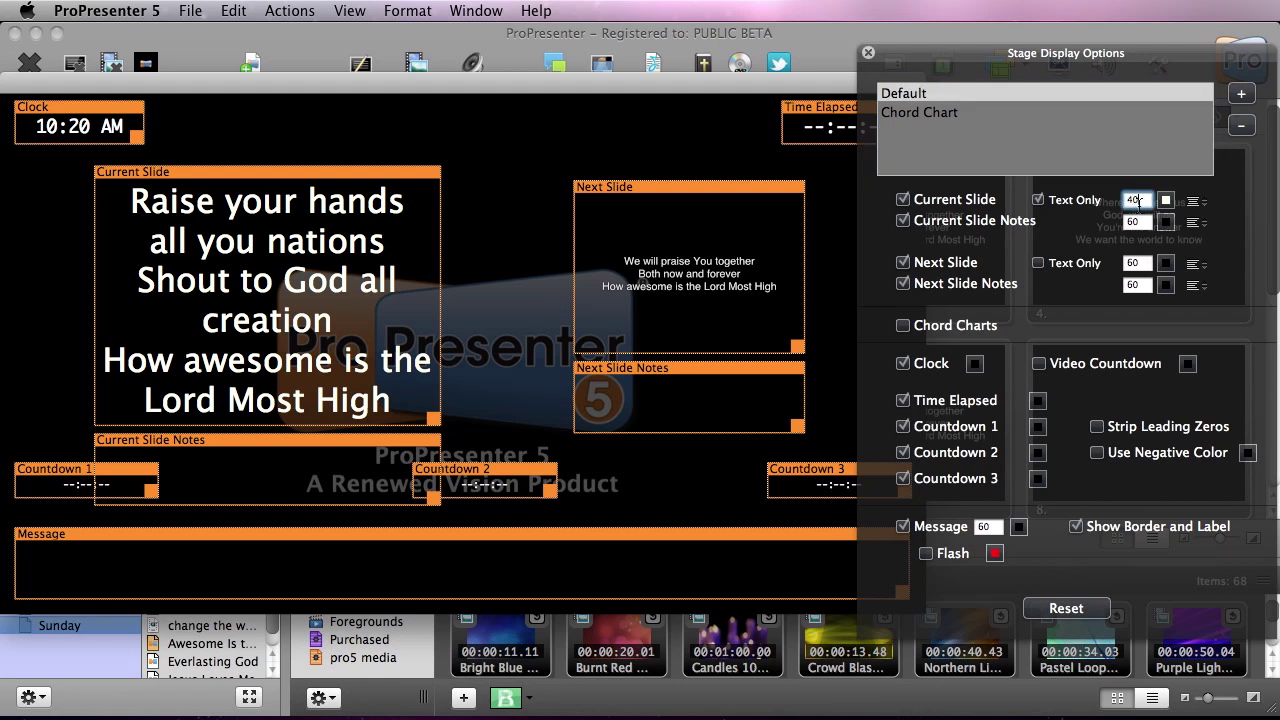
pyautogui.write('40')
pyautogui.press('Return')
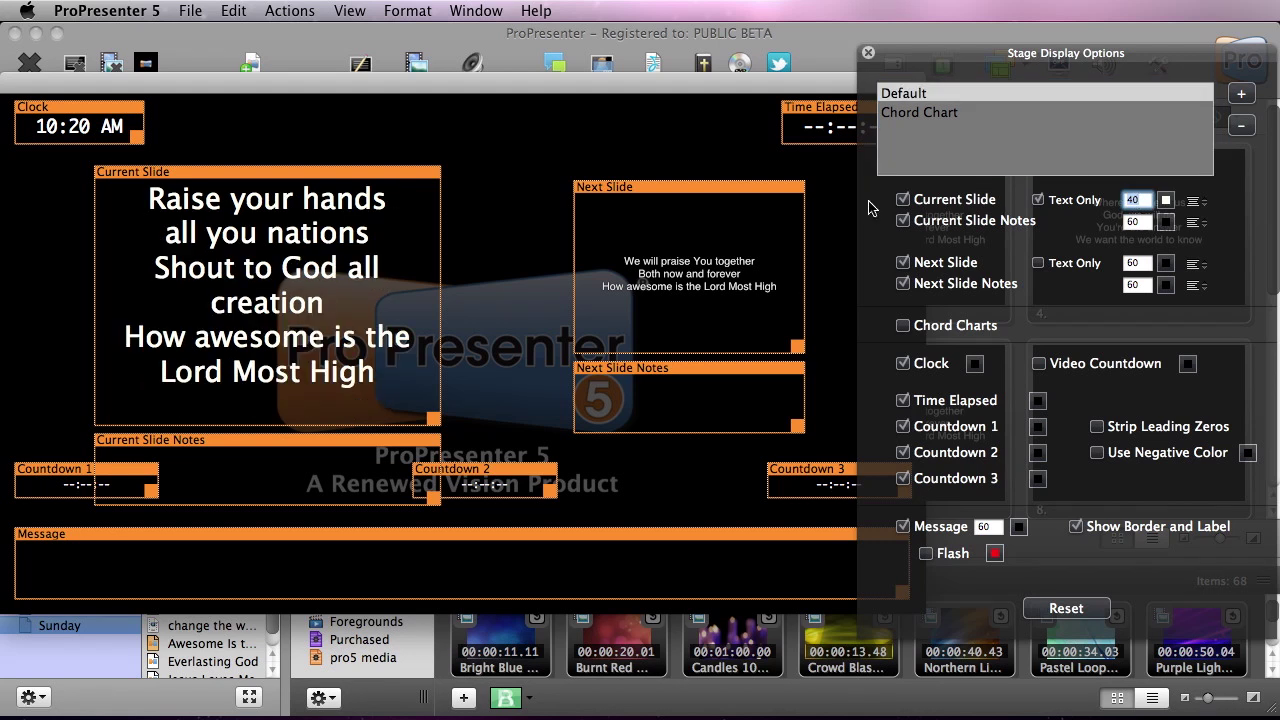
# Step: Make the next slide text-only, at font size 30, centre-aligned
pyautogui.click(1084, 266)
pyautogui.doubleClick(1138, 263)
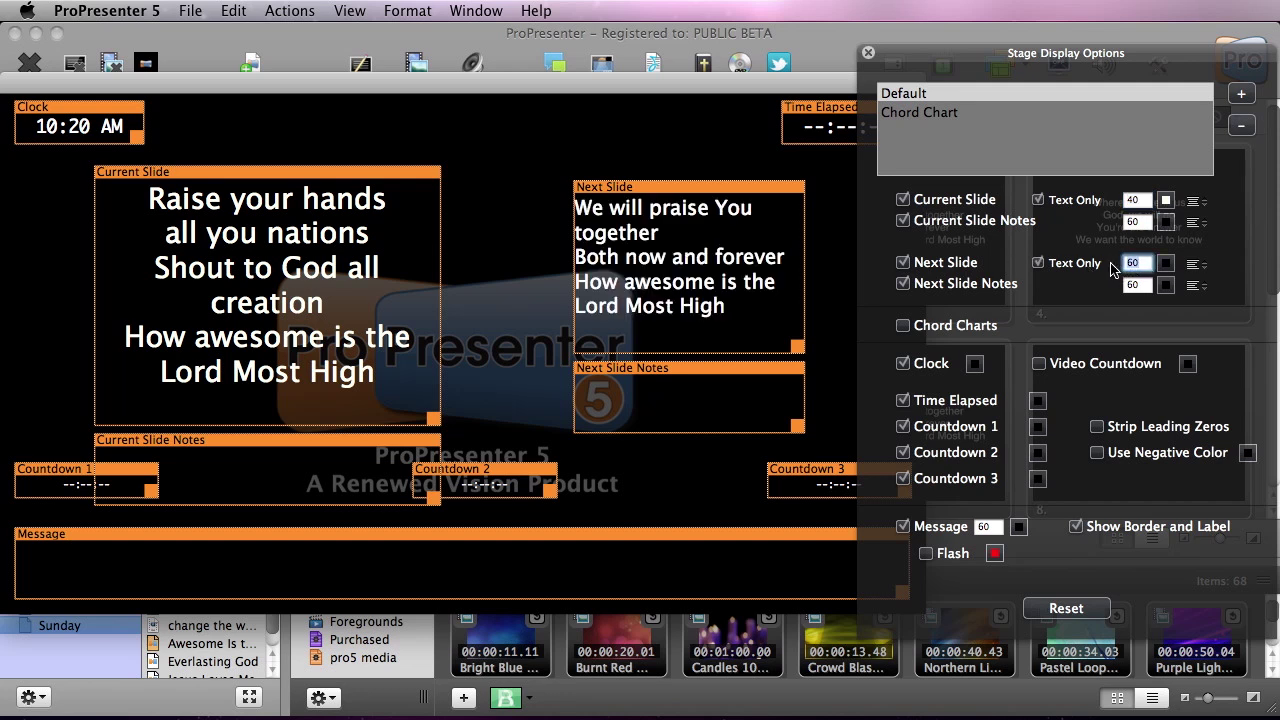
pyautogui.write('30')
pyautogui.press('Return')
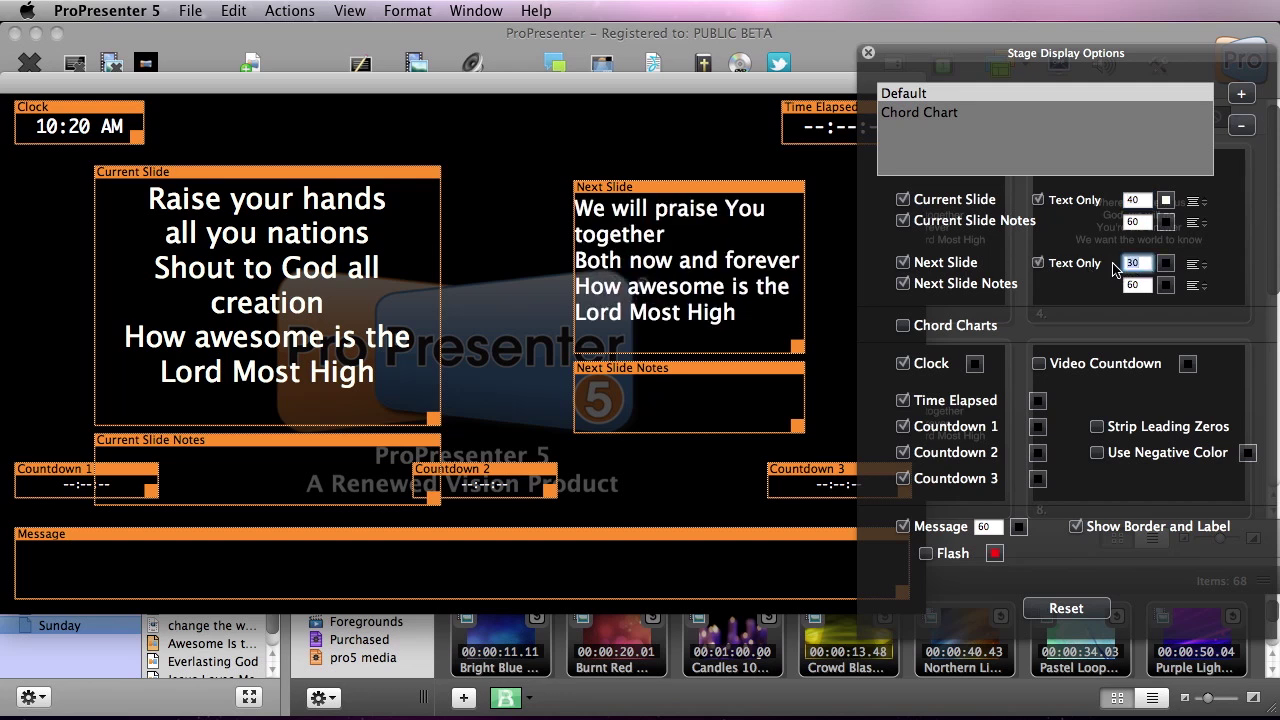
pyautogui.click(1194, 264)
pyautogui.click(1197, 283)
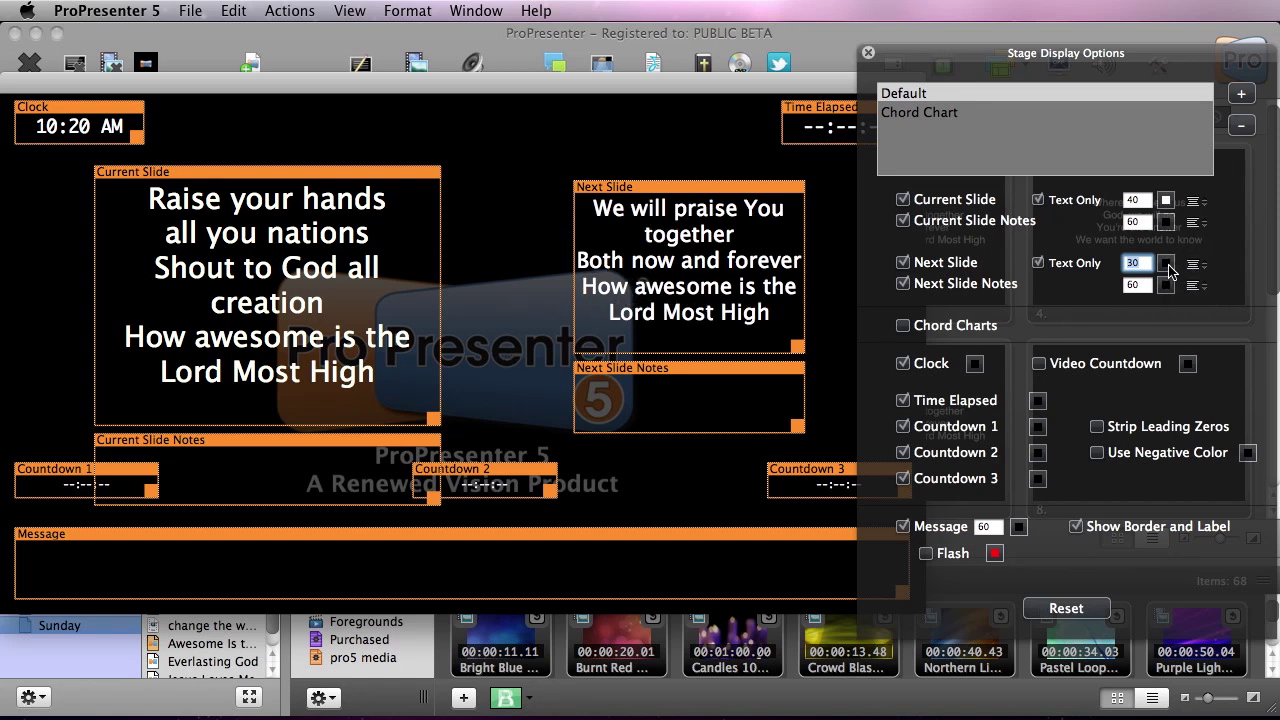
# Step: Colour the Next Slide text pale yellow in the colour picker, then close the picker
pyautogui.click(1166, 263)
pyautogui.moveTo(460, 356); pyautogui.dragTo(455, 305)
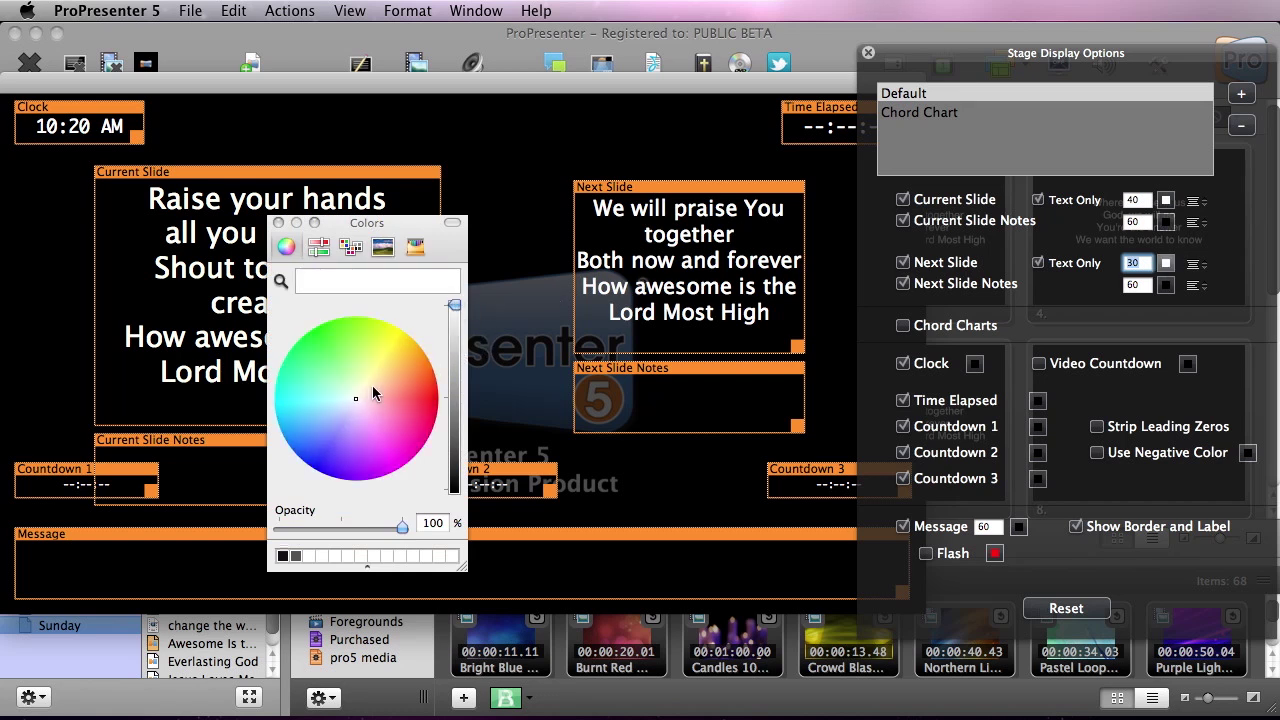
pyautogui.click(376, 374)
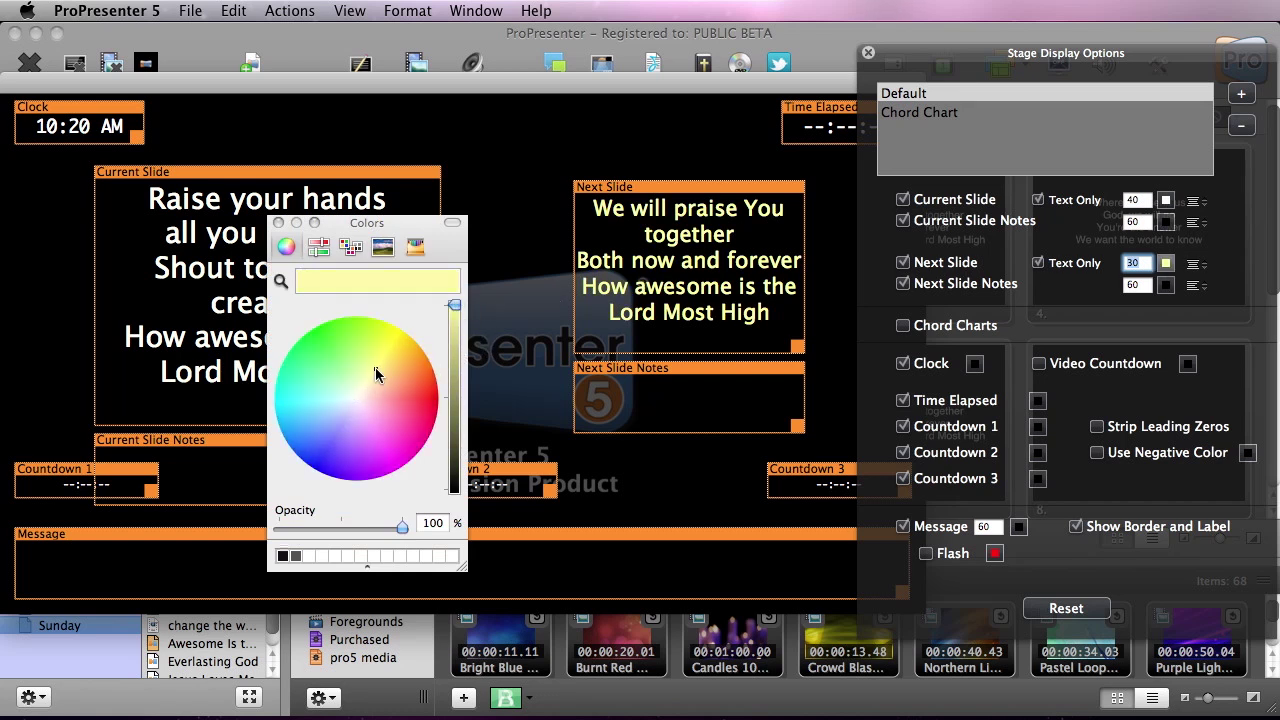
pyautogui.click(279, 224)
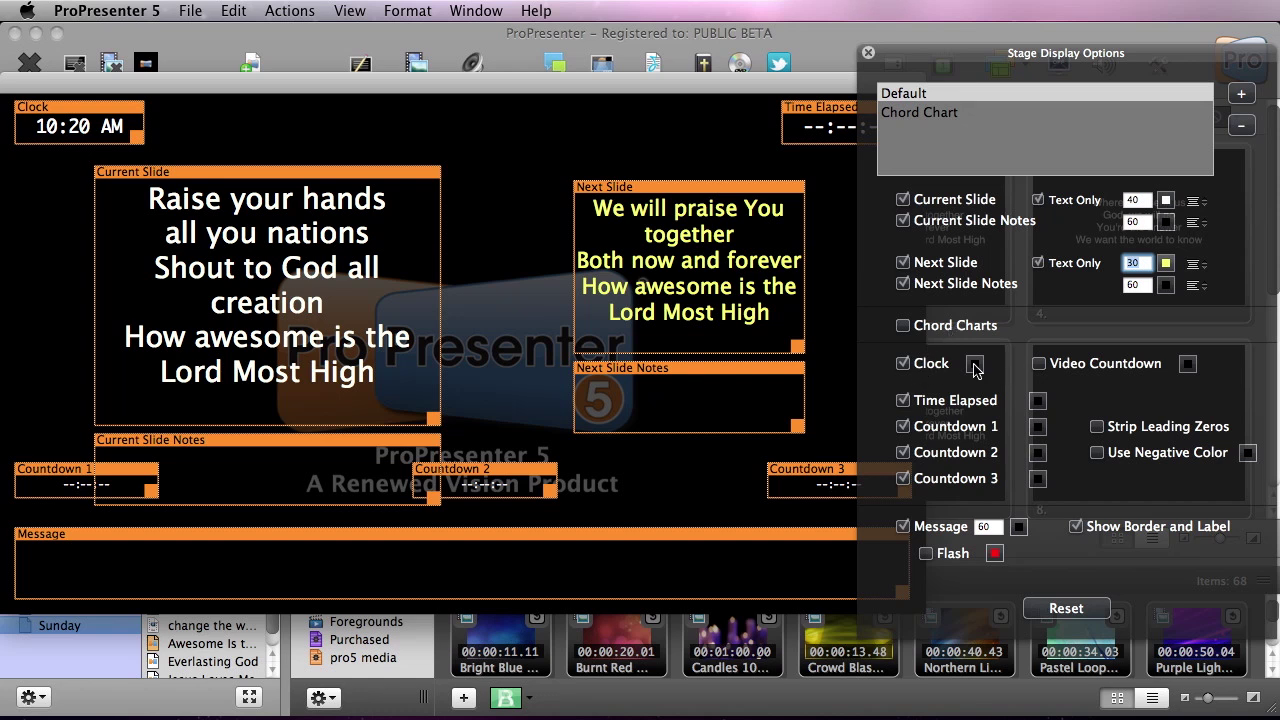
# Step: Add a Video Countdown at the top centre of the layout and turn on message Flash
pyautogui.click(1070, 367)
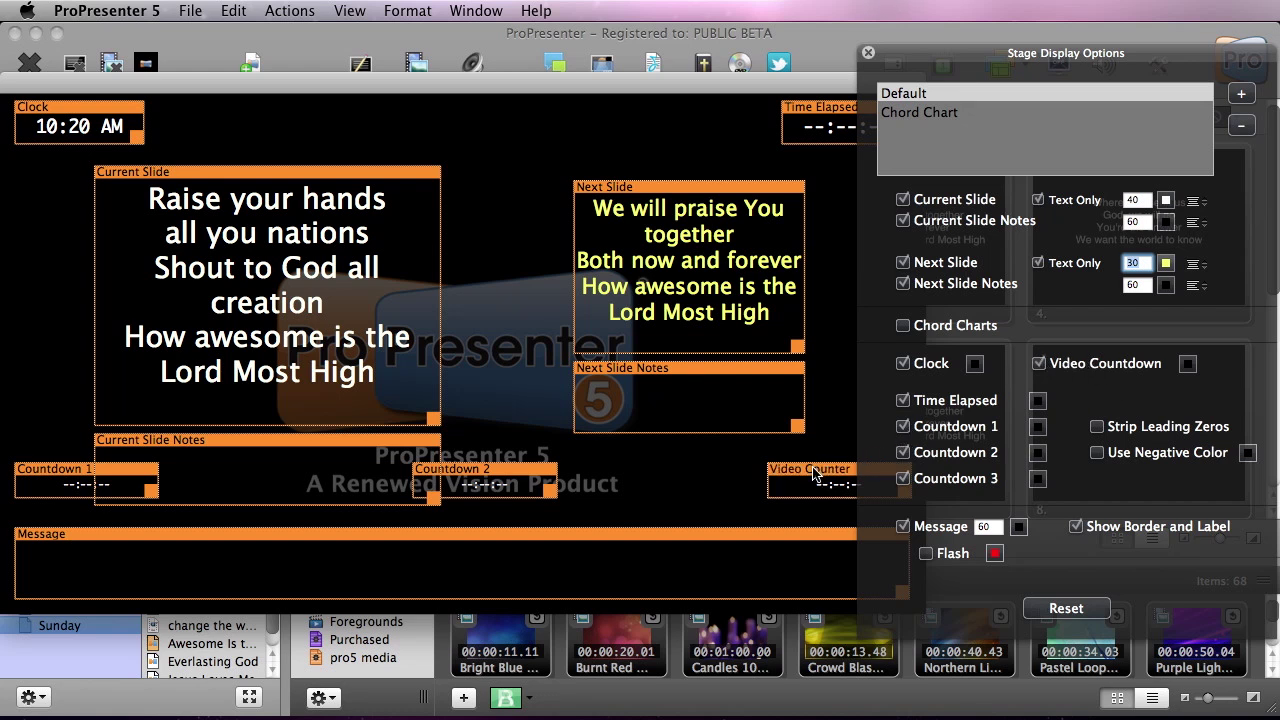
pyautogui.moveTo(813, 475); pyautogui.dragTo(492, 145)
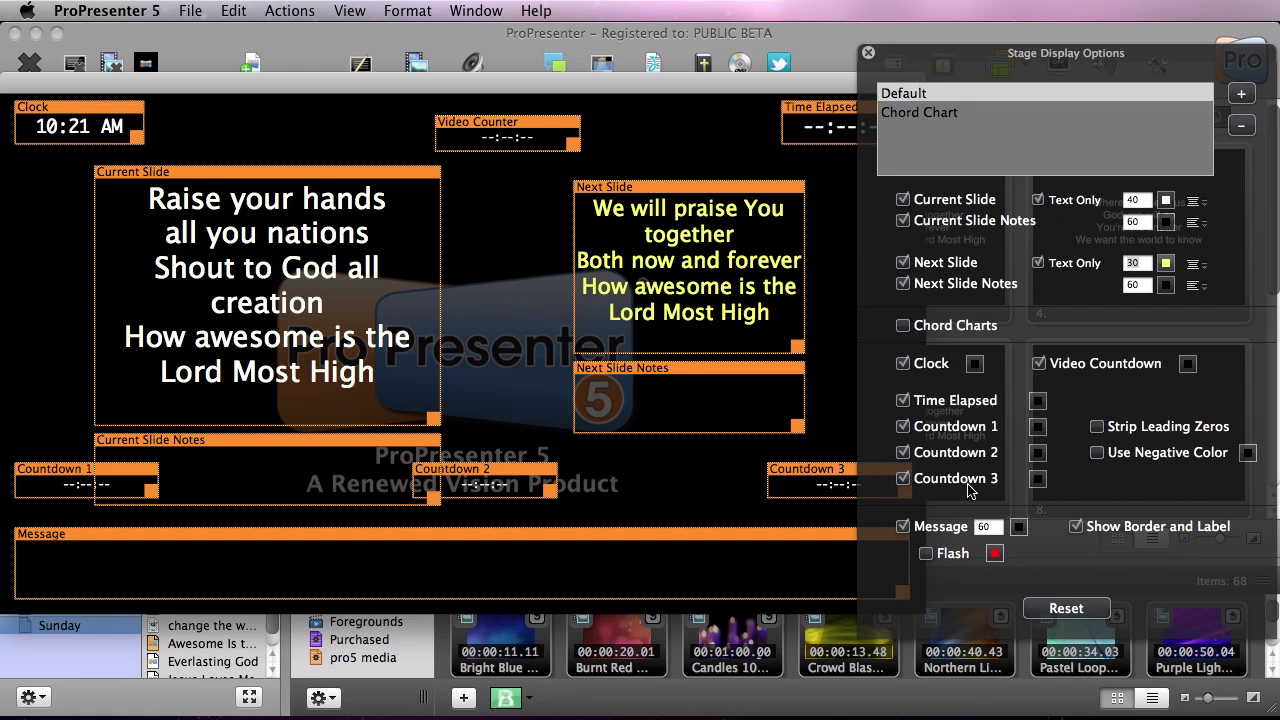
pyautogui.click(1122, 458)
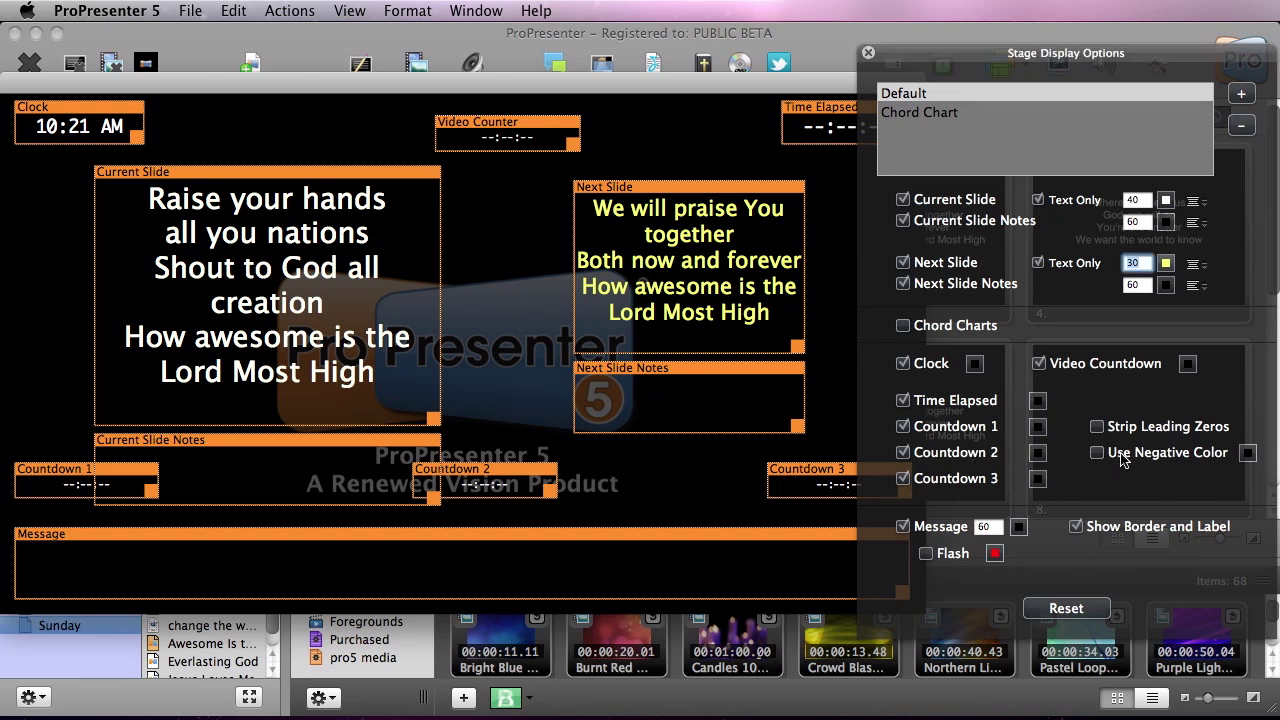
pyautogui.click(926, 555)
# Step: Preview the layout with Show Border and Label toggled off and back on, then view the Chord Chart layout
pyautogui.click(1076, 527)
pyautogui.click(1076, 527)
pyautogui.click(1076, 527)
pyautogui.click(1076, 527)
pyautogui.click(1076, 527)
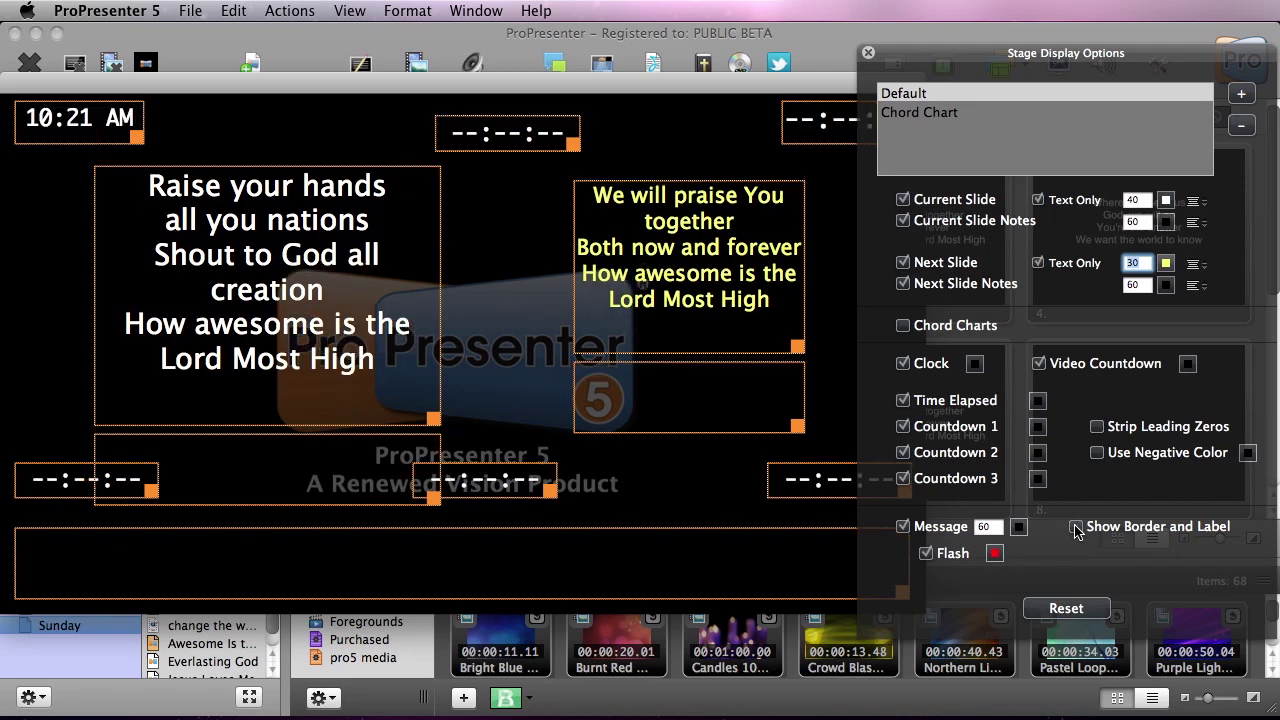
pyautogui.click(1076, 527)
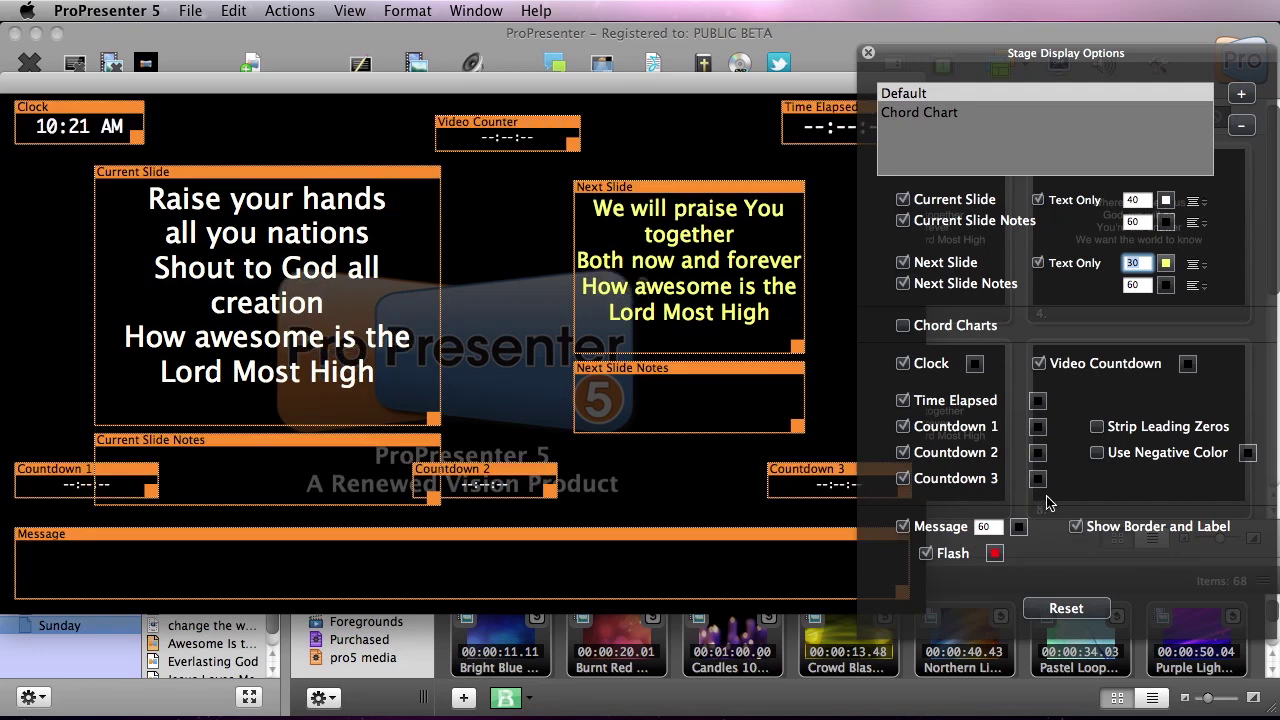
pyautogui.click(918, 113)
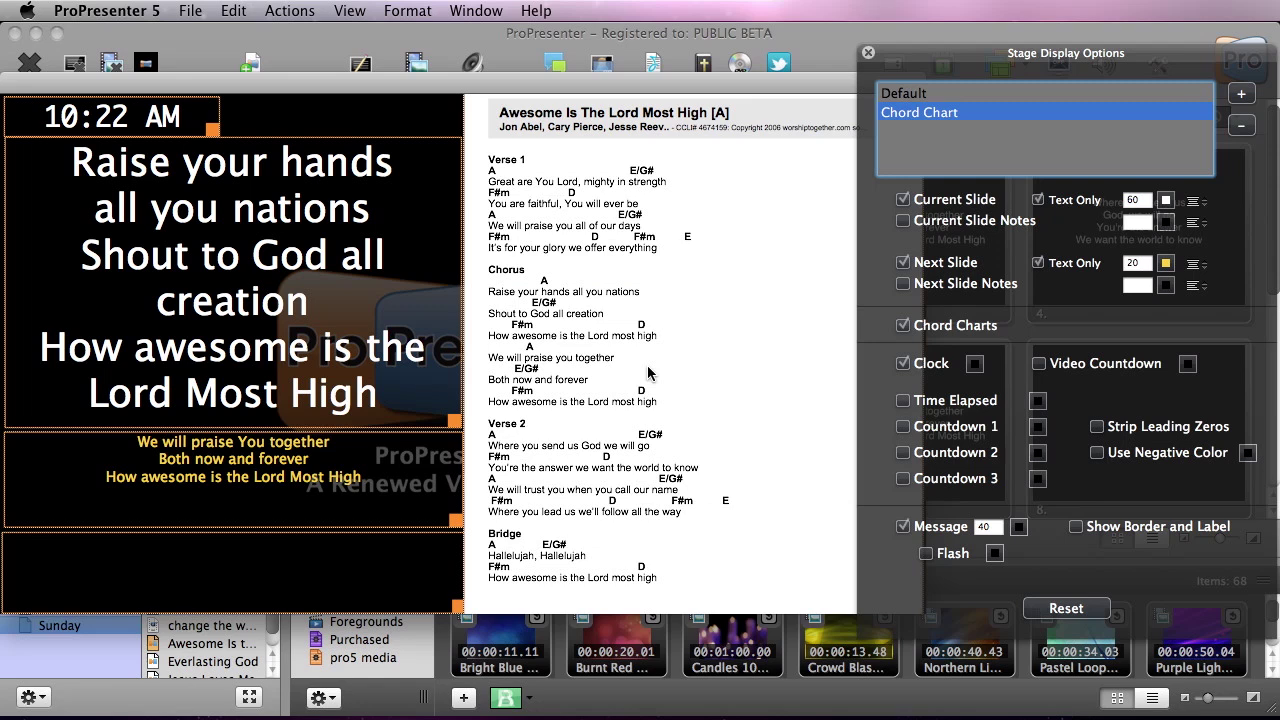
# Step: Reselect the Default layout and close the Stage Display Options window
pyautogui.click(934, 94)
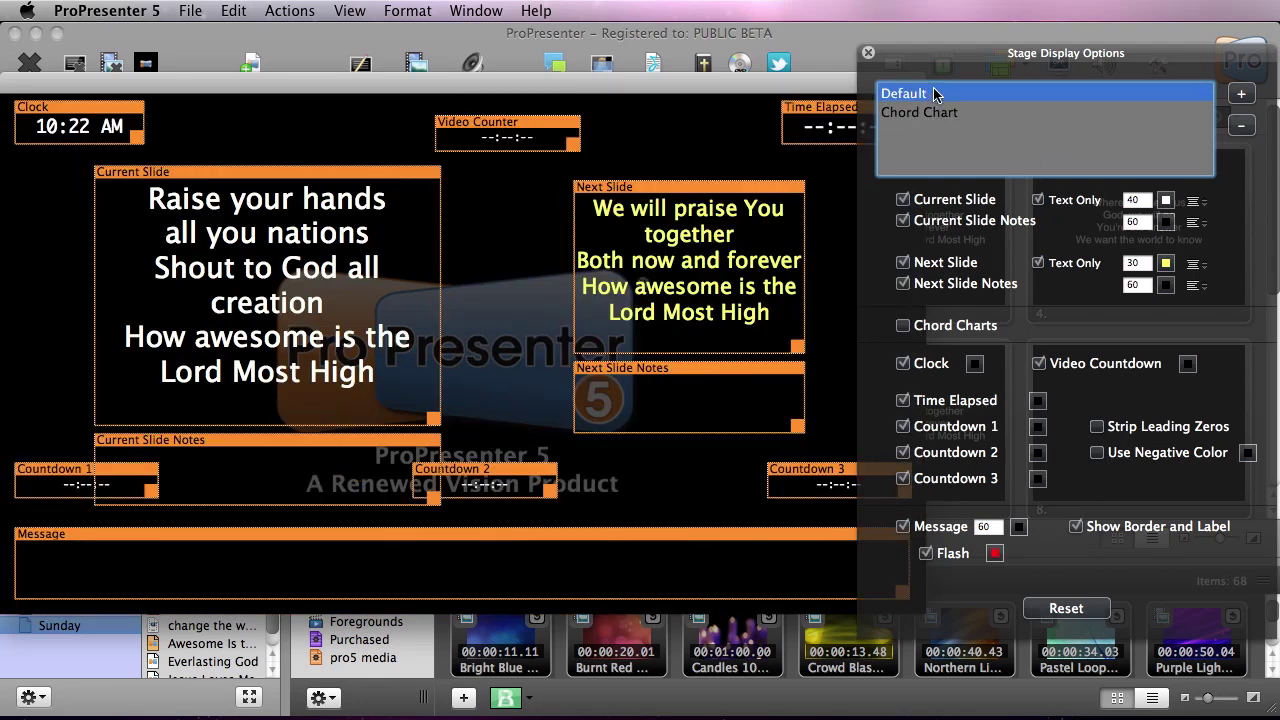
pyautogui.click(868, 52)
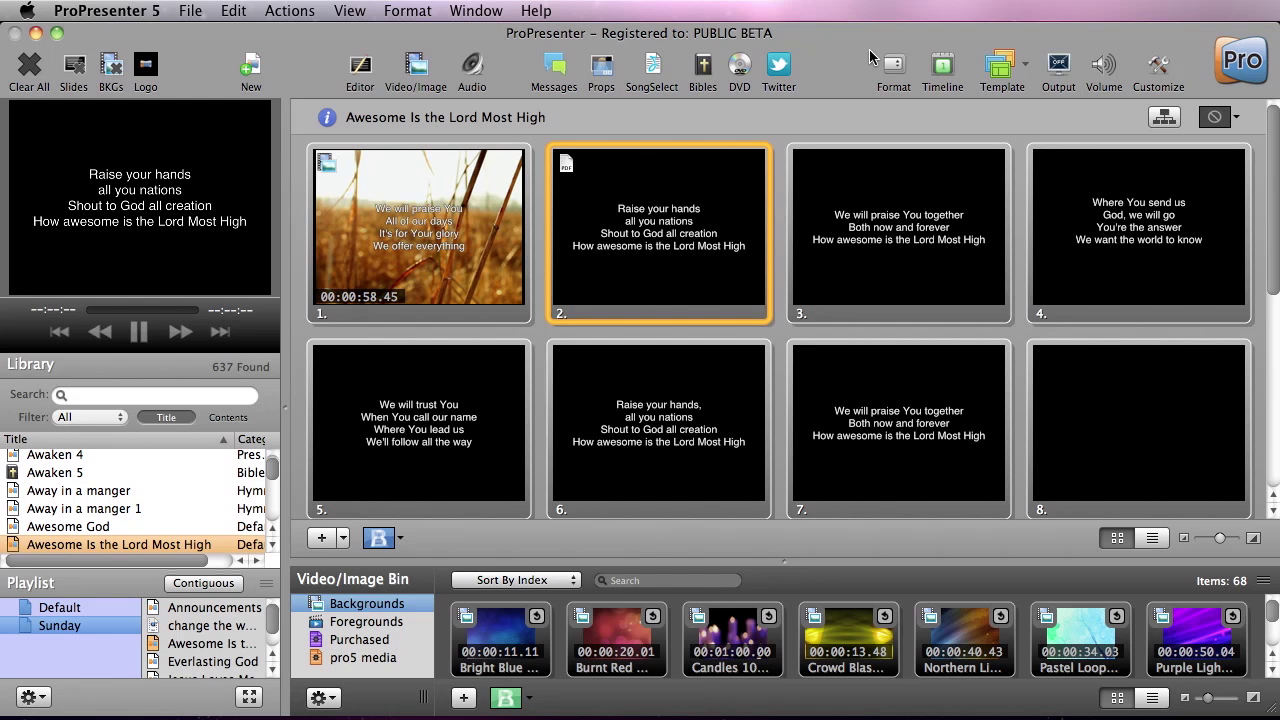
# Step: Open View > Stage Display Message and send the message 'Hello Stage'
pyautogui.click(350, 12)
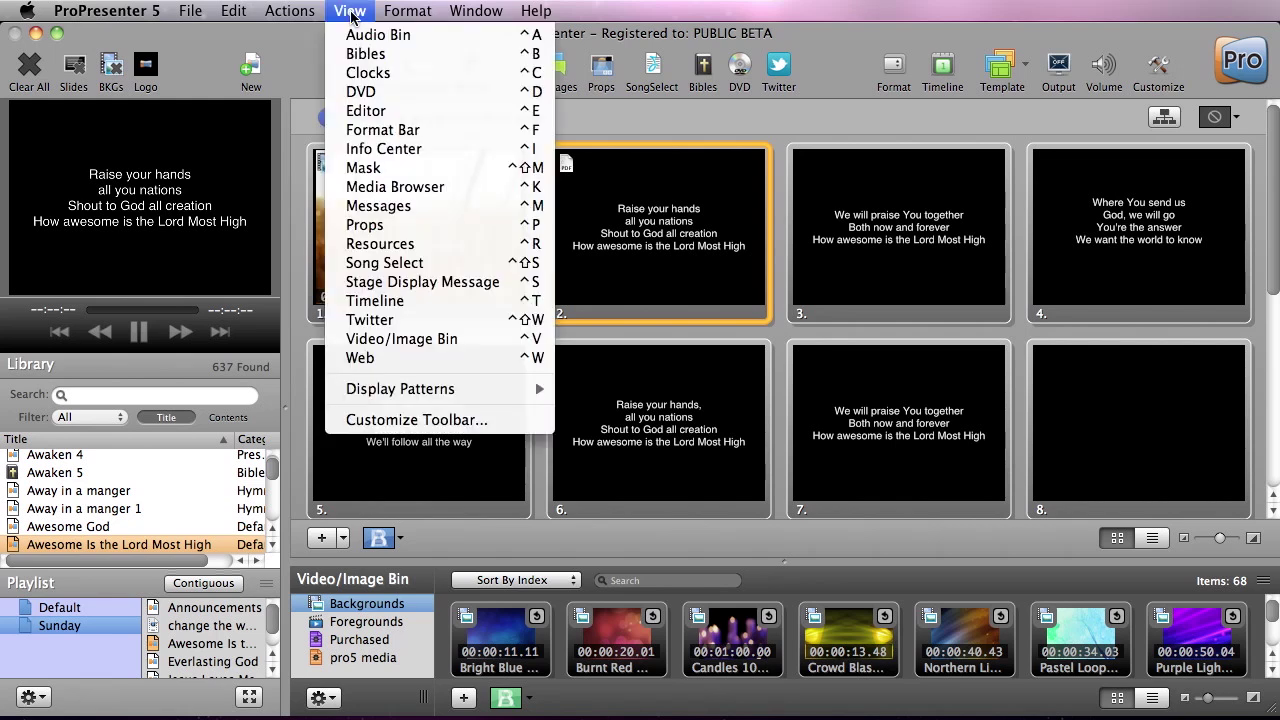
pyautogui.click(404, 285)
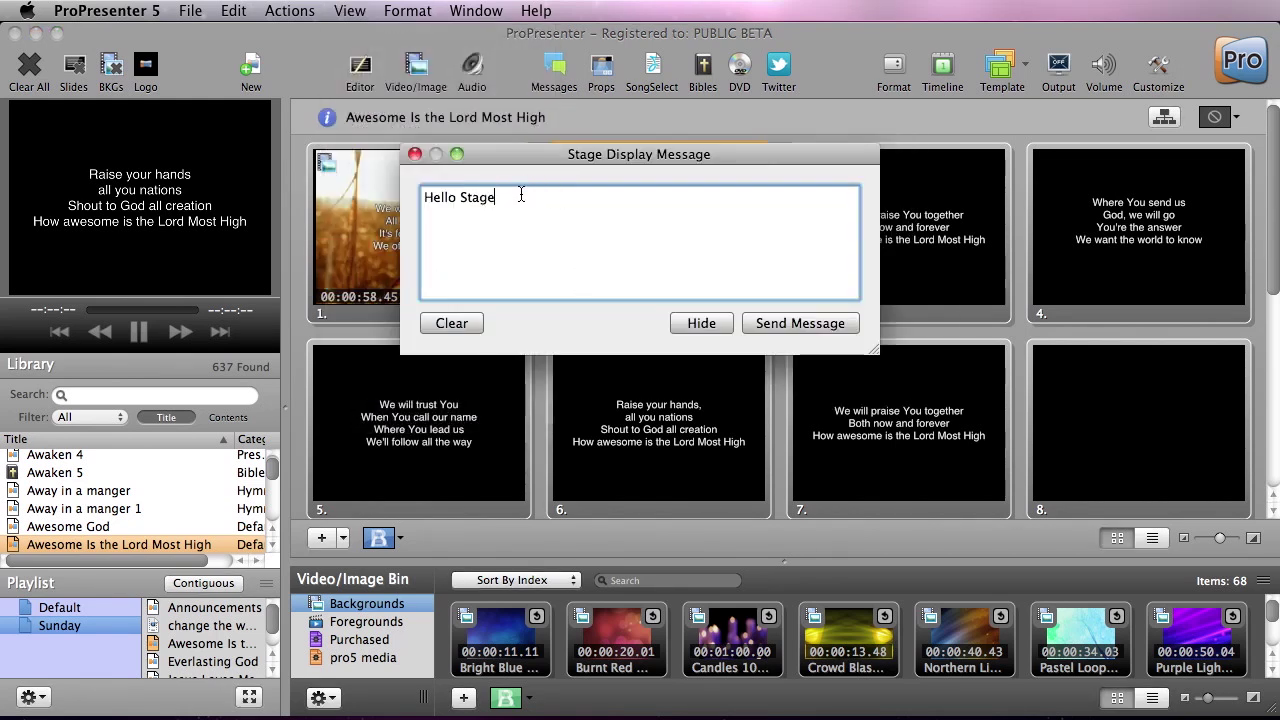
pyautogui.tripleClick(521, 196)
pyautogui.click(557, 214)
pyautogui.click(779, 328)
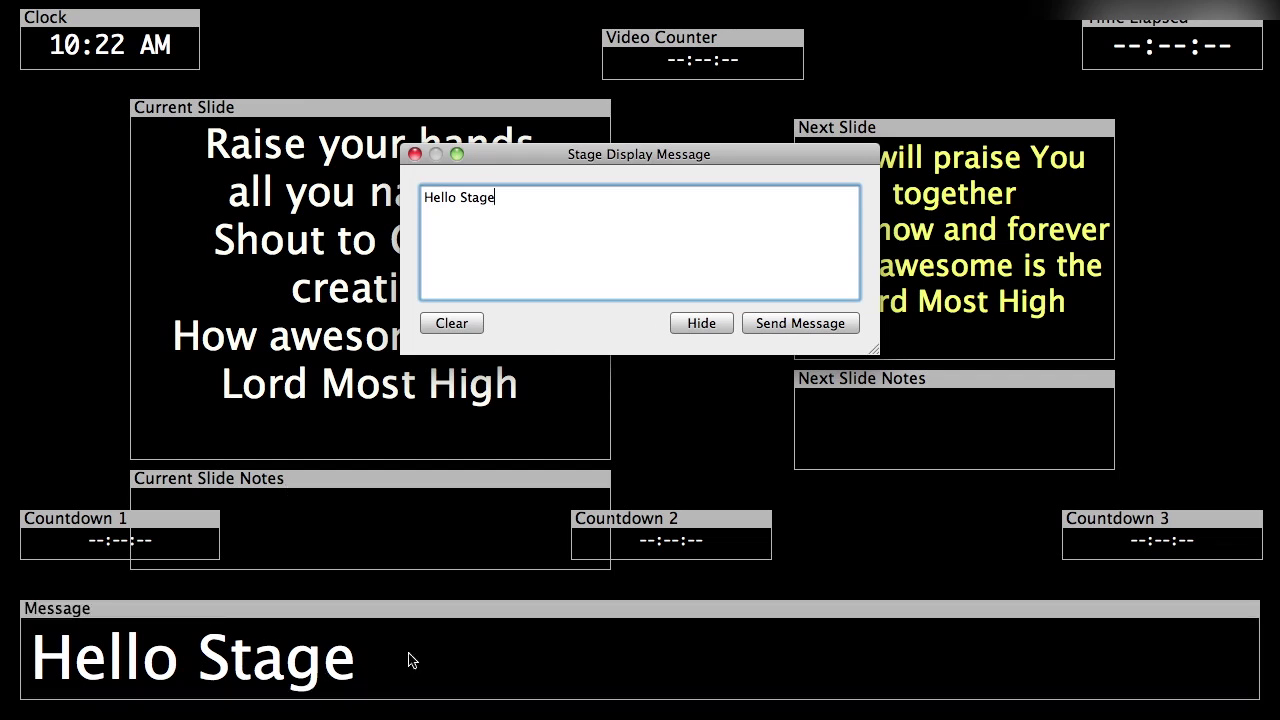
# Step: Hide the old message, send 'Move to center' to the stage, and close the message window
pyautogui.click(720, 324)
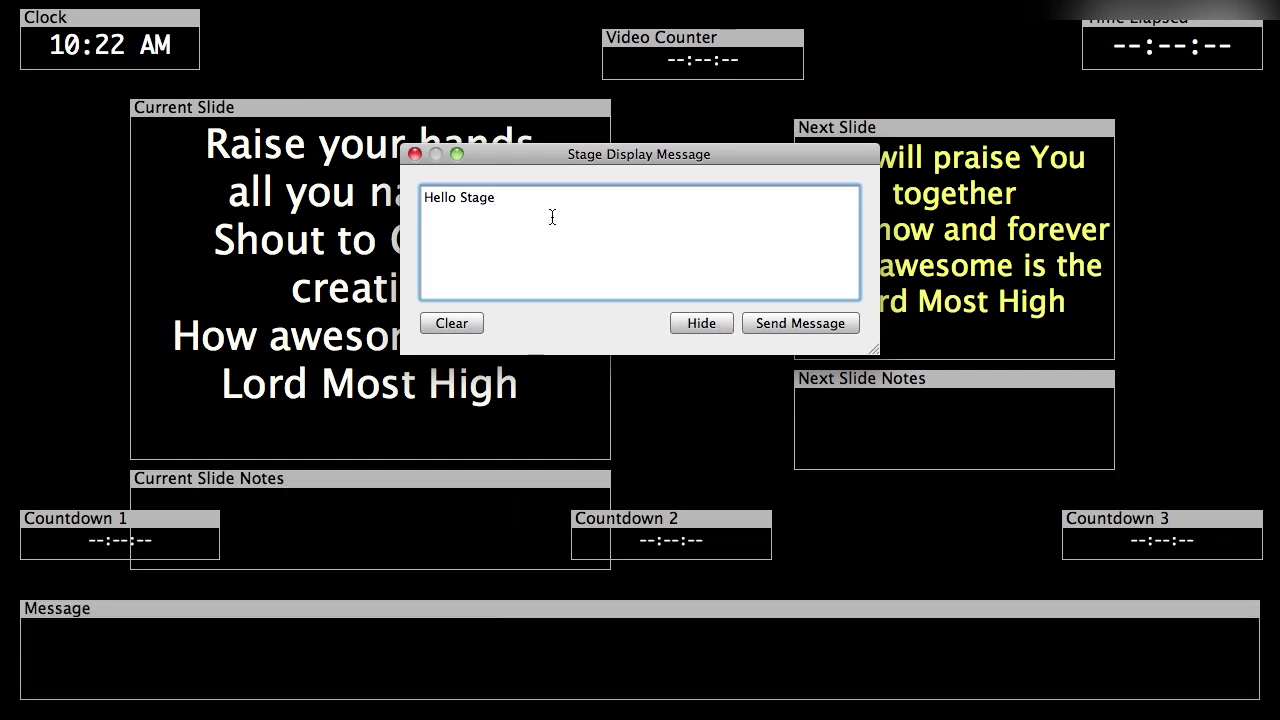
pyautogui.moveTo(551, 214); pyautogui.dragTo(34, 171)
pyautogui.press('BackSpace')
pyautogui.write('Move to center')
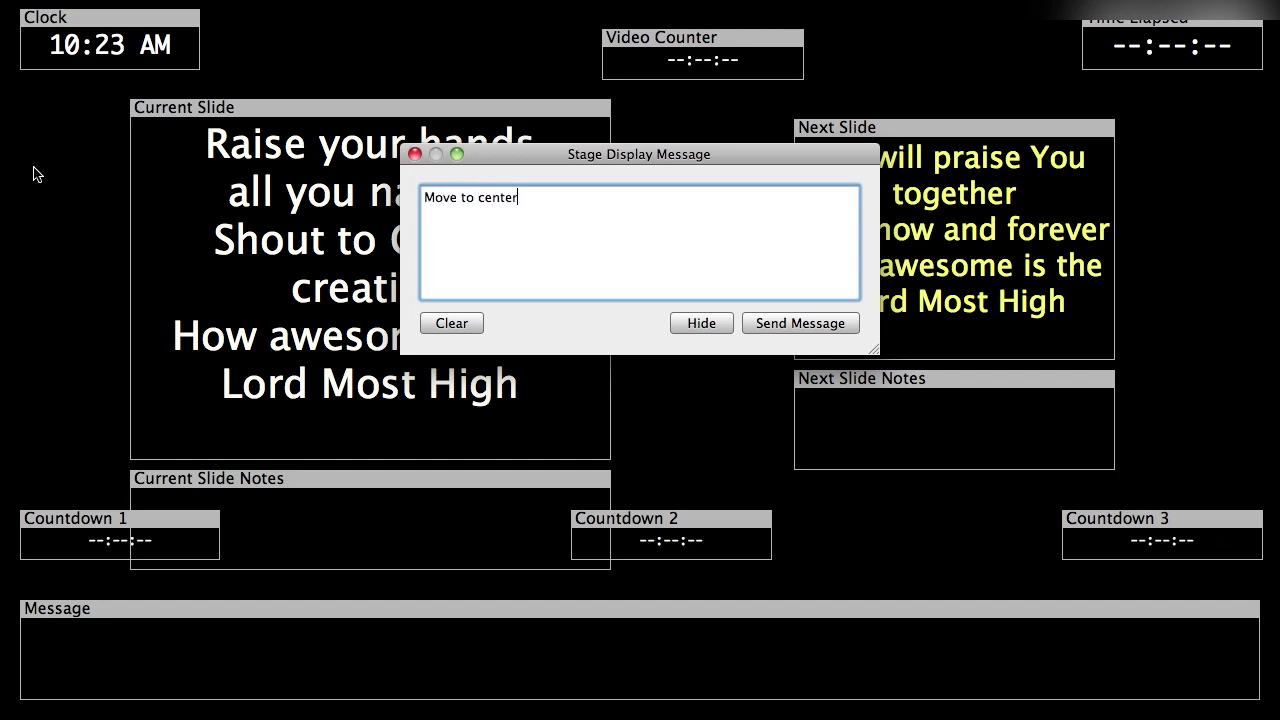
pyautogui.click(770, 323)
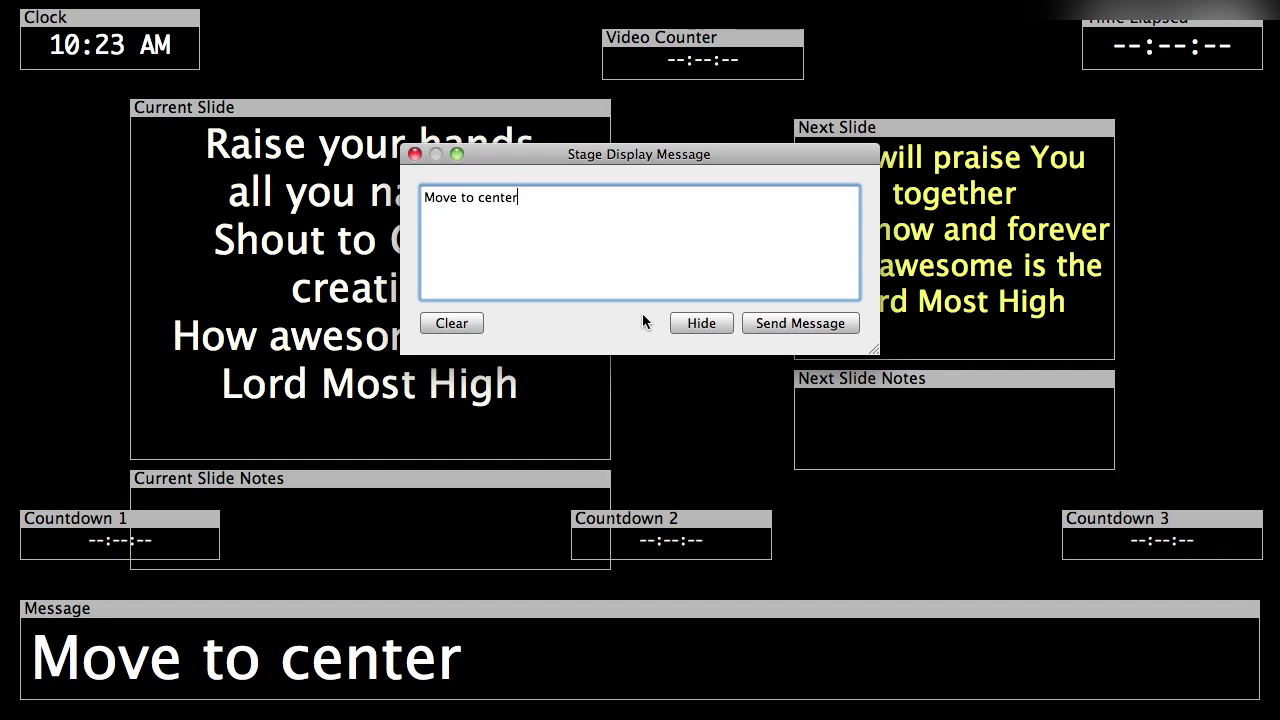
pyautogui.click(415, 155)
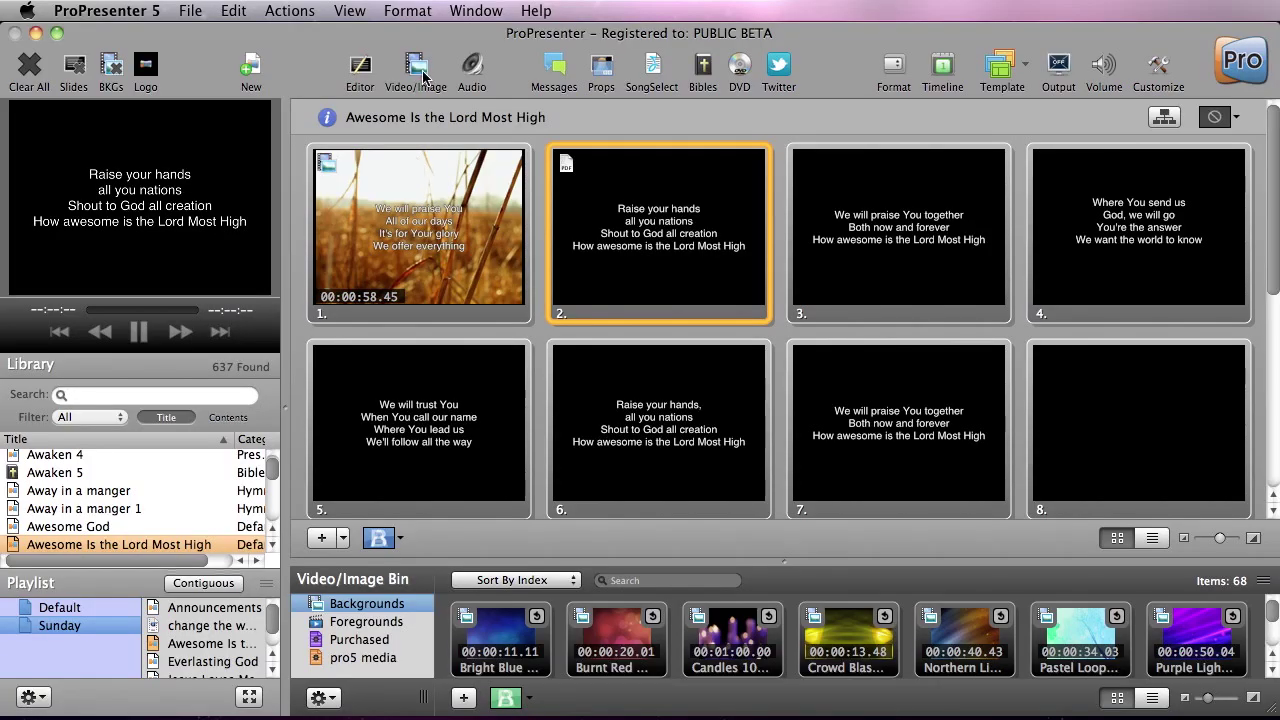
# Step: Add a new stage layout named 'iPad' and enable its Current Slide
pyautogui.click(470, 11)
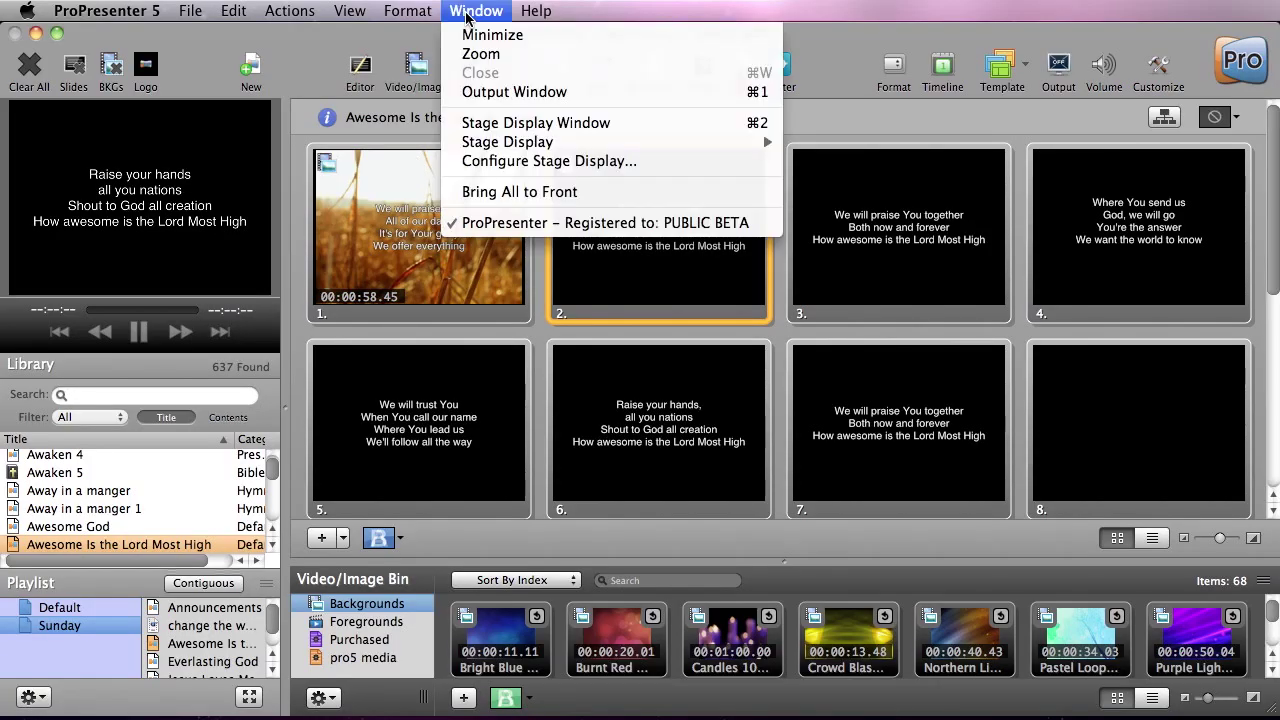
pyautogui.click(503, 161)
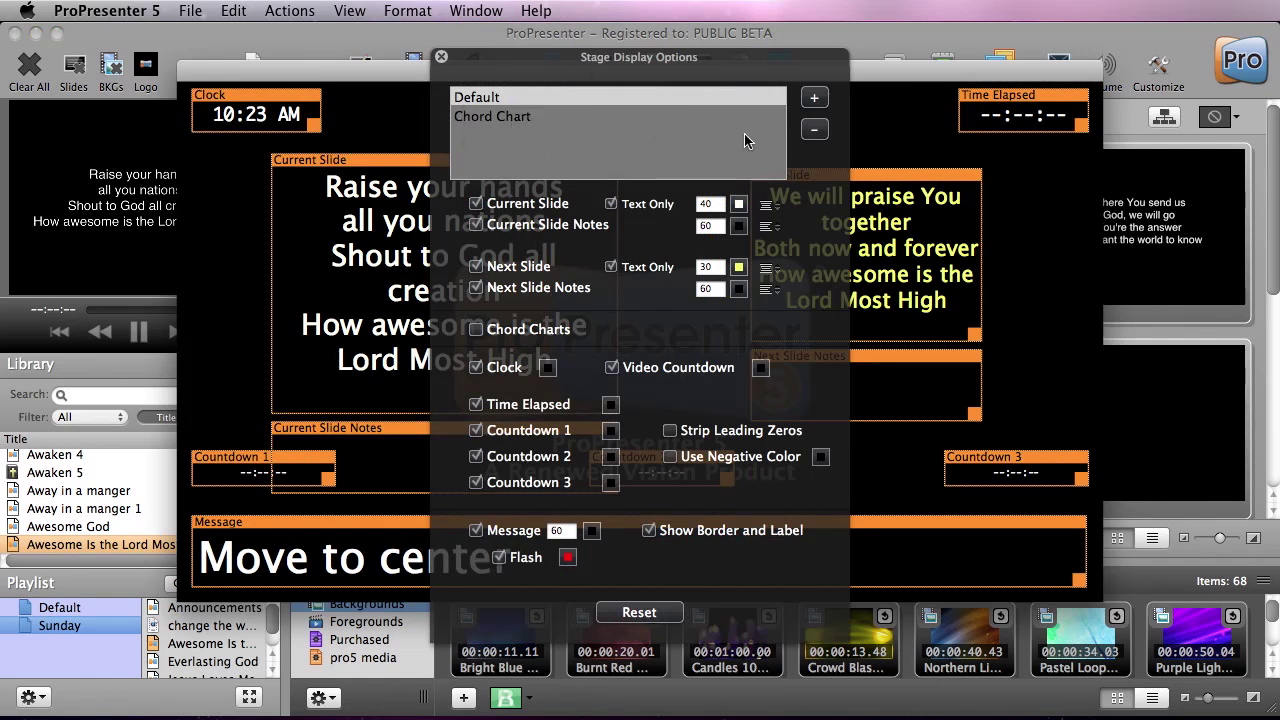
pyautogui.click(814, 99)
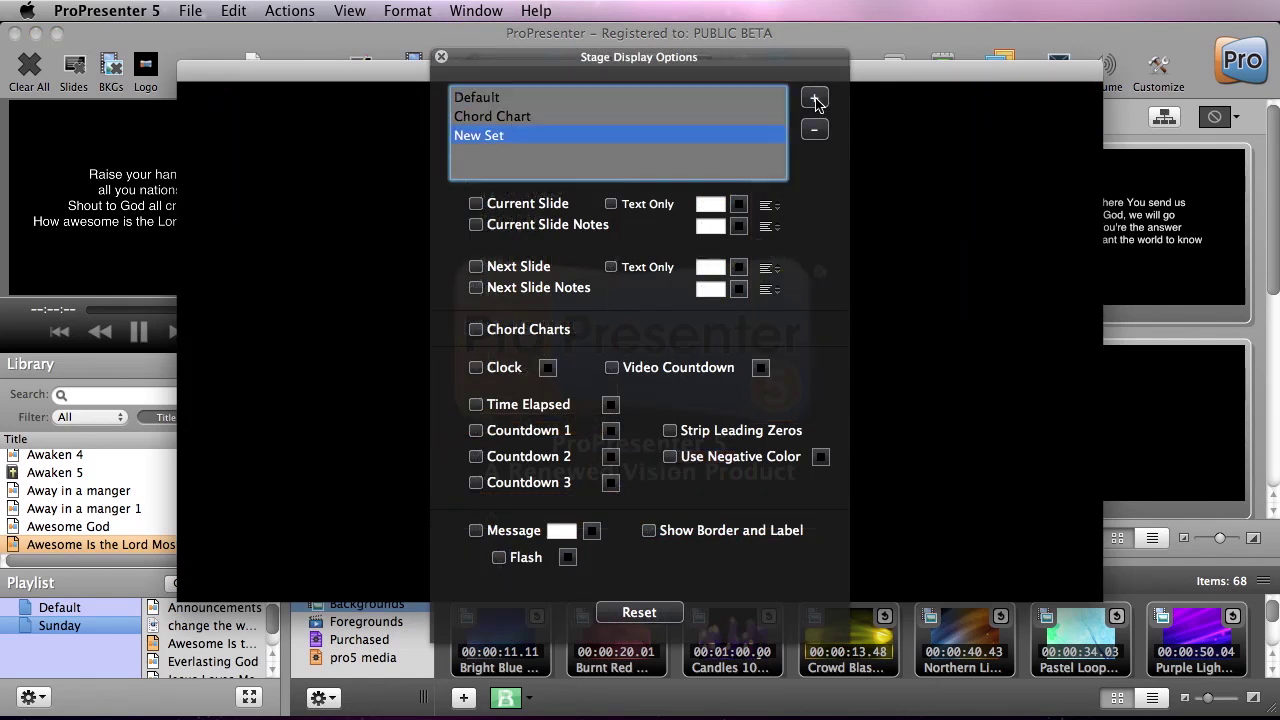
pyautogui.doubleClick(506, 138)
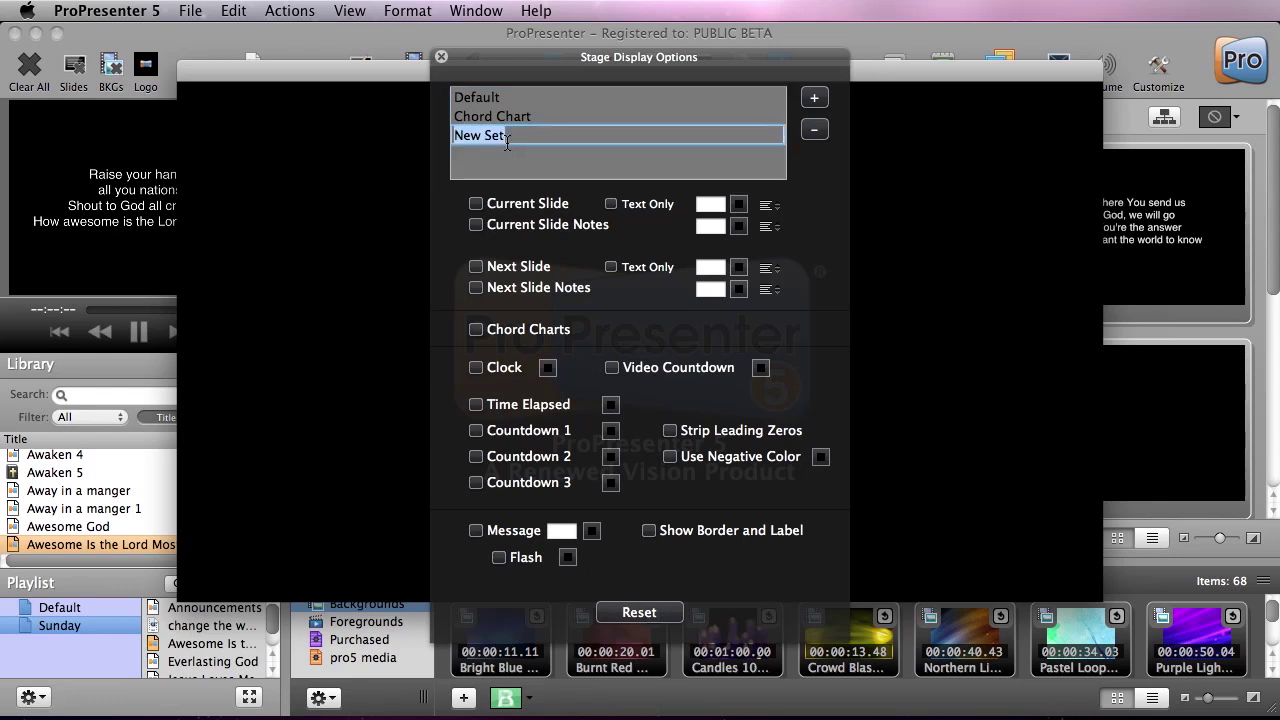
pyautogui.press('BackSpace')
pyautogui.press('Return')
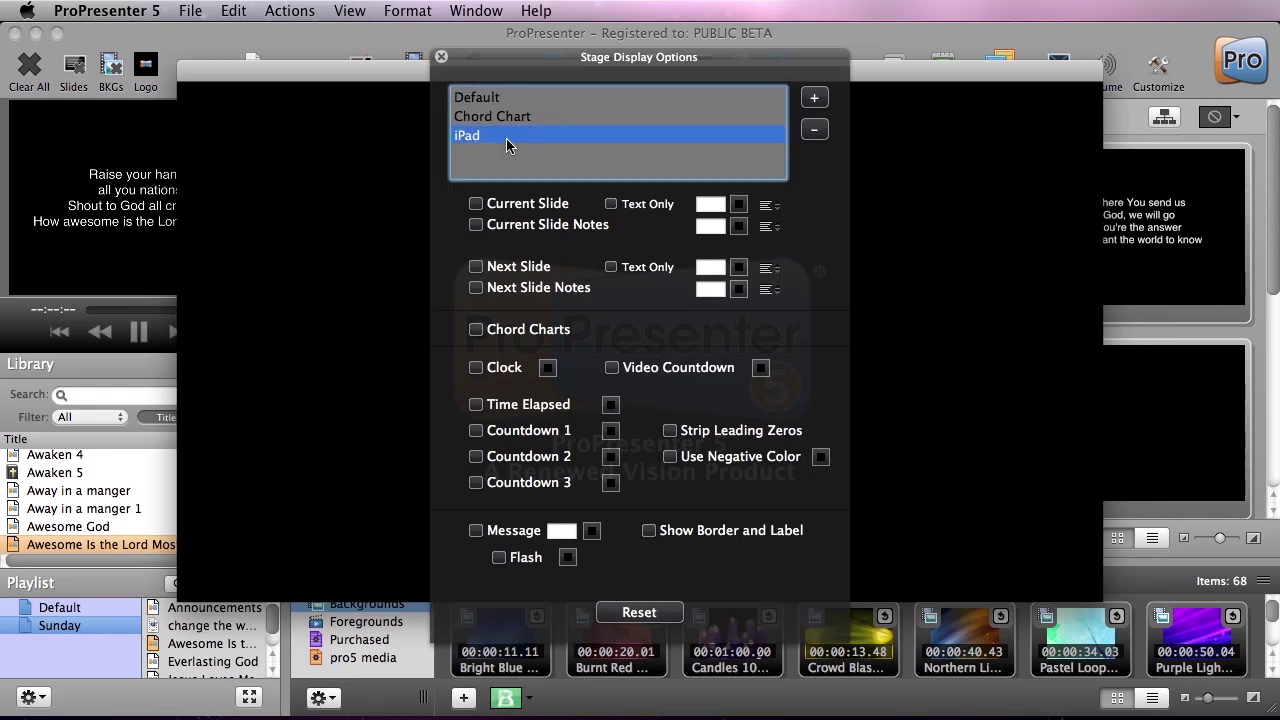
pyautogui.click(476, 204)
# Step: Move the Current Slide box up-left and enlarge it to fill most of the iPad layout
pyautogui.moveTo(578, 62); pyautogui.dragTo(876, 69)
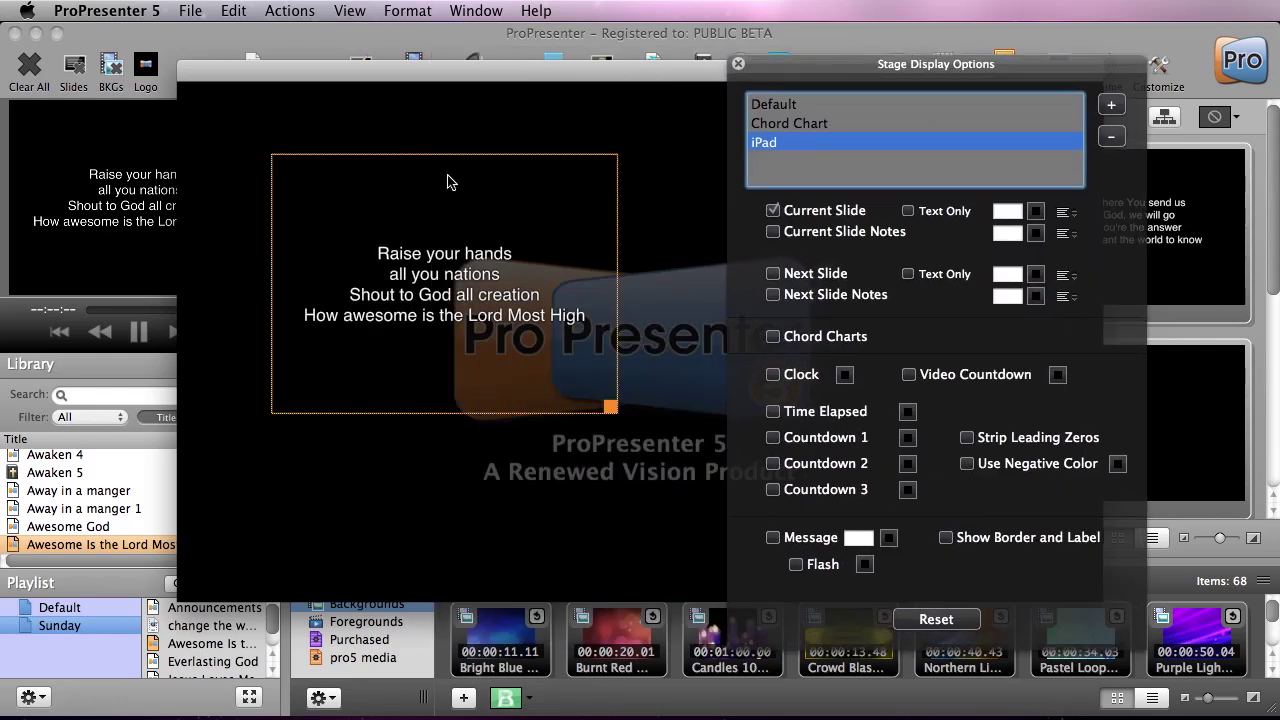
pyautogui.moveTo(522, 305); pyautogui.dragTo(430, 236)
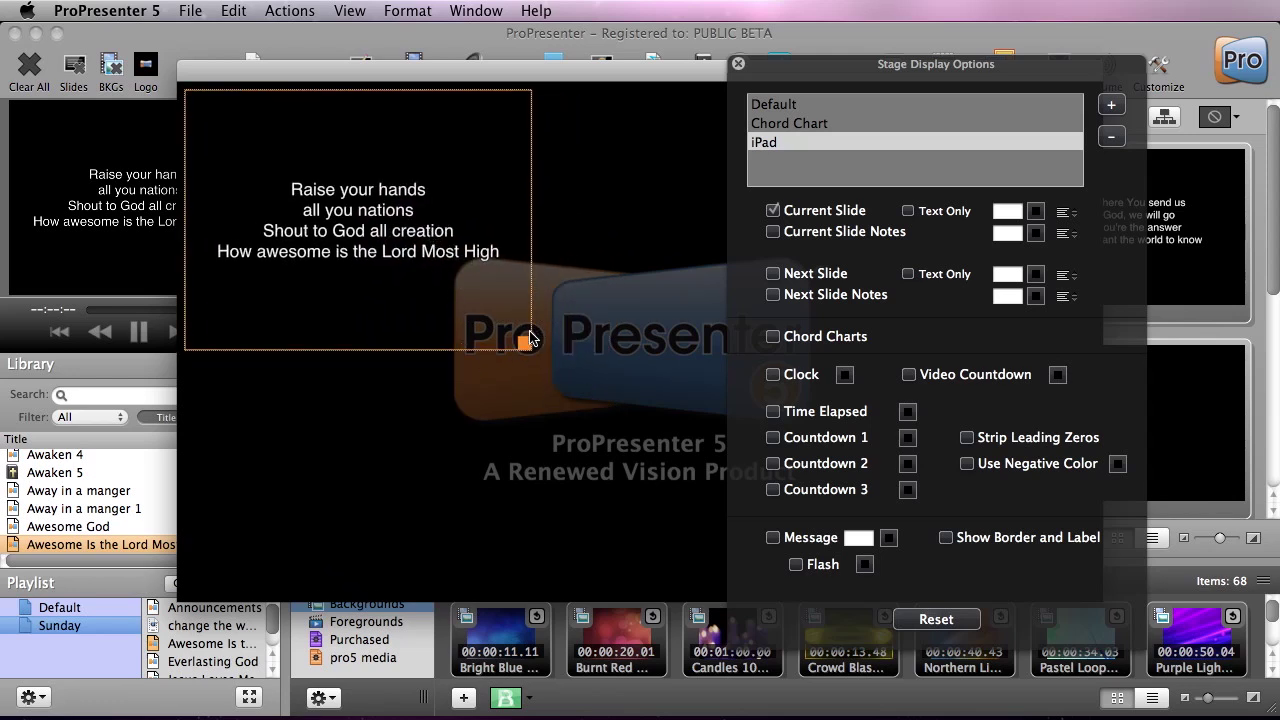
pyautogui.moveTo(530, 347); pyautogui.dragTo(602, 574)
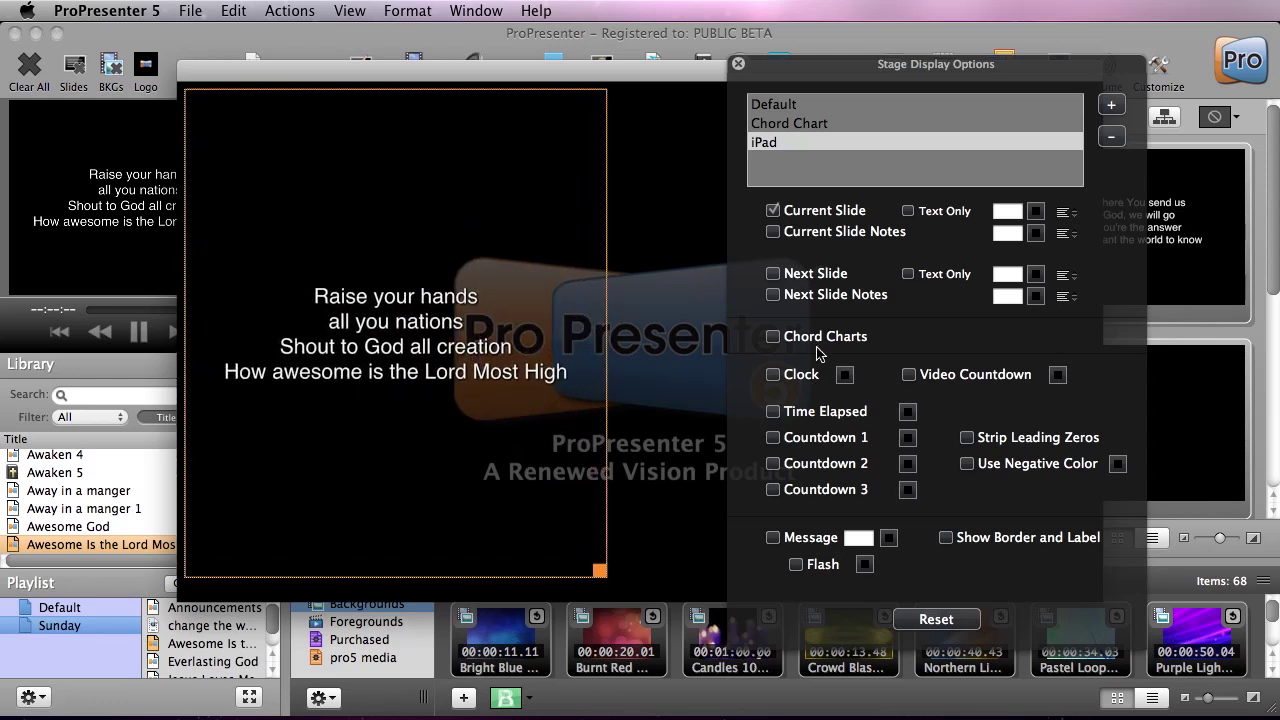
# Step: Make the current slide text-only, centre-aligned, at font size 60
pyautogui.click(910, 211)
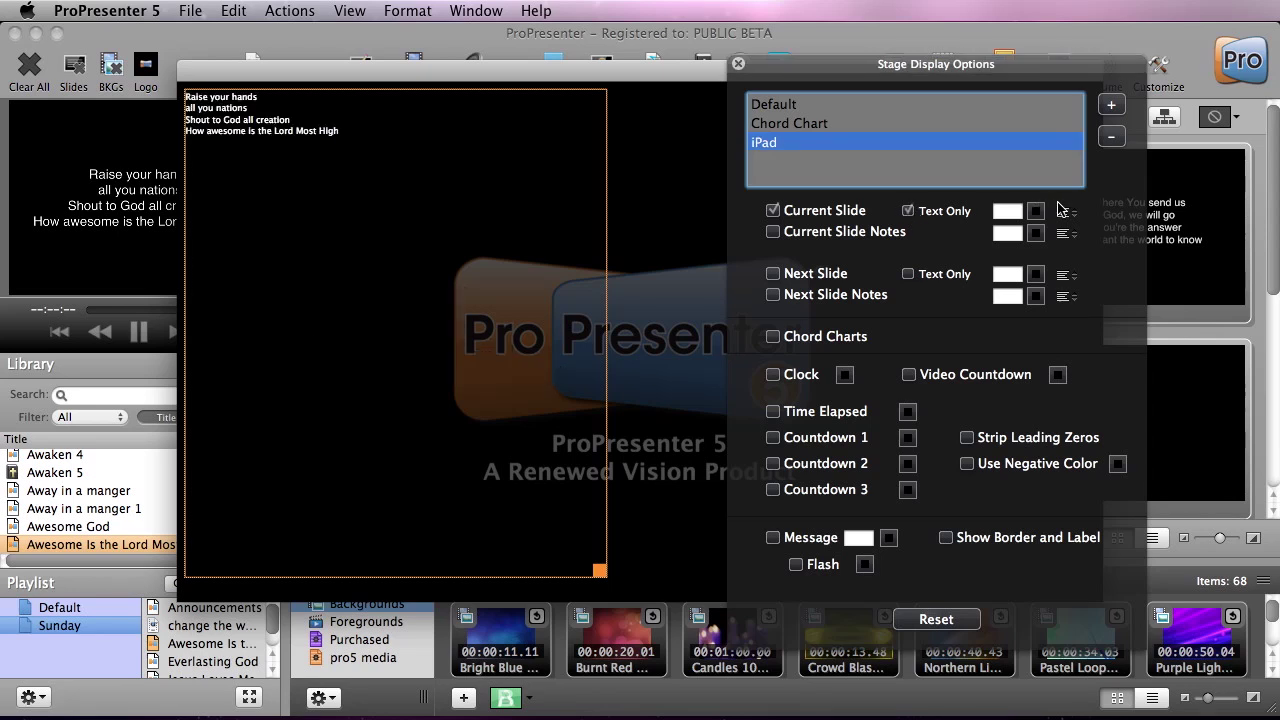
pyautogui.click(1065, 212)
pyautogui.click(1066, 230)
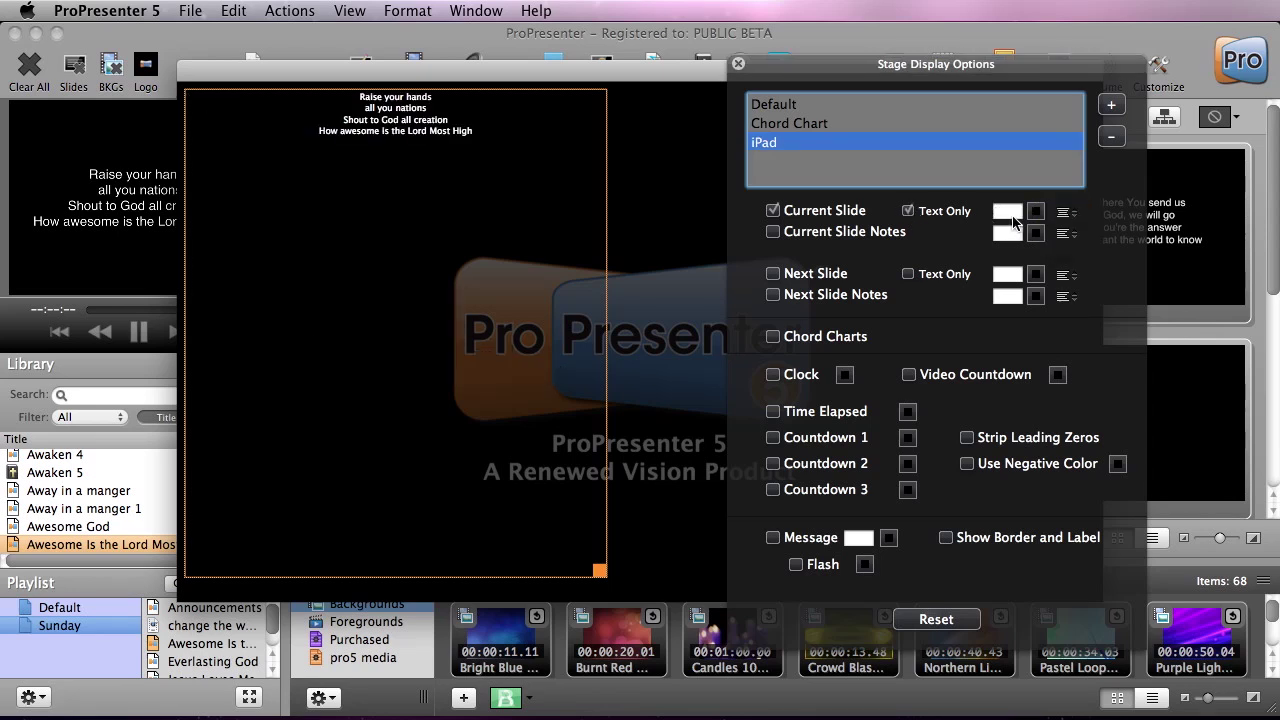
pyautogui.click(1008, 211)
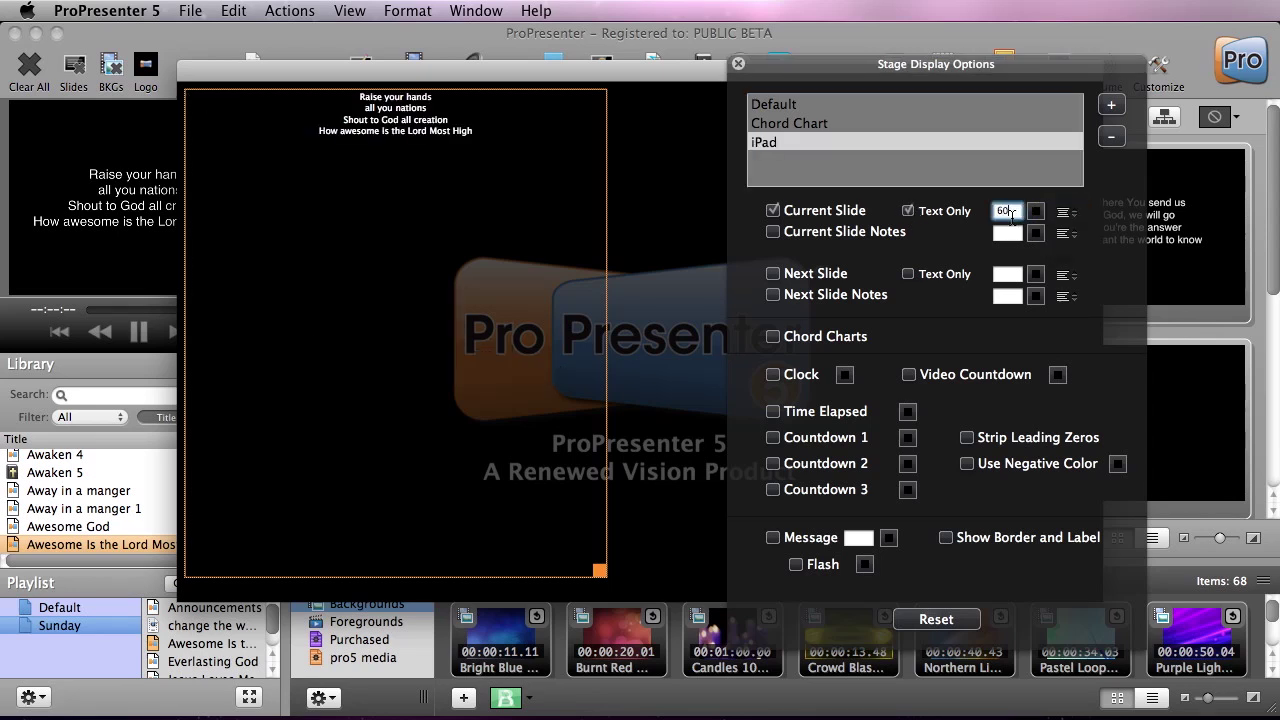
pyautogui.write('60')
pyautogui.press('Return')
# Step: Enable Next Slide, move its box to the right, make it text-only at size 60, and show borders and labels
pyautogui.click(774, 276)
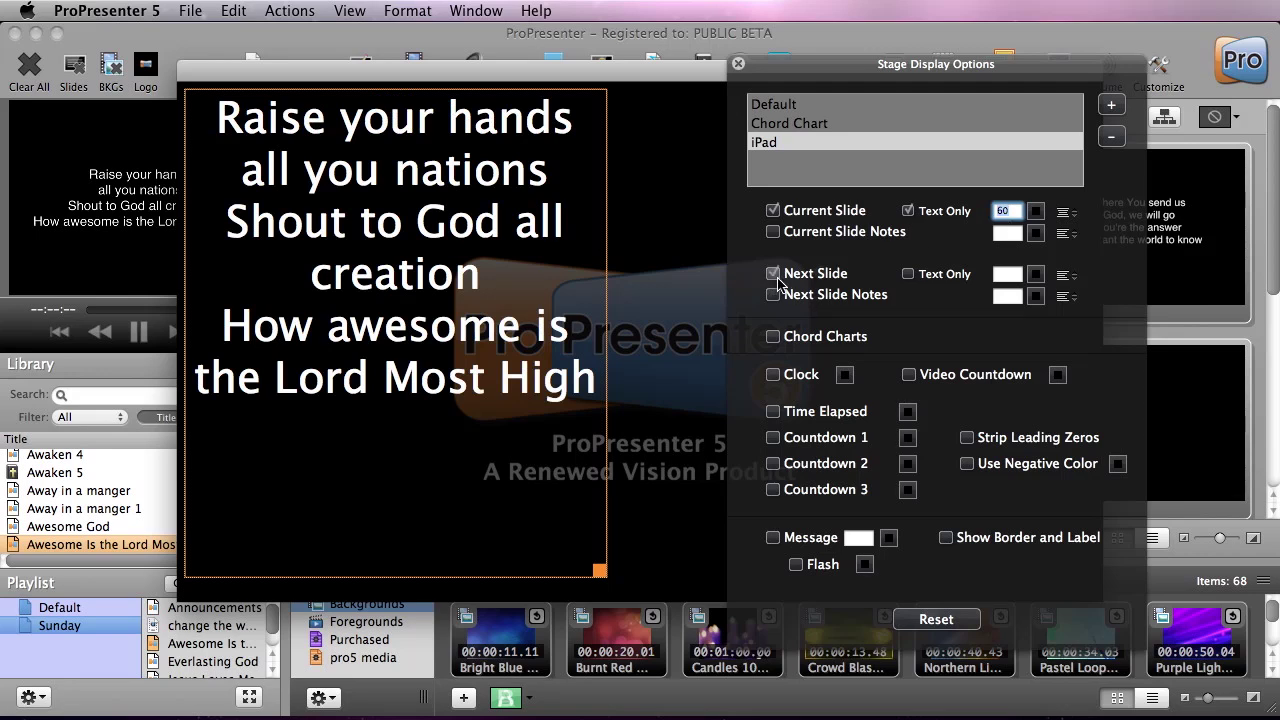
pyautogui.click(440, 330)
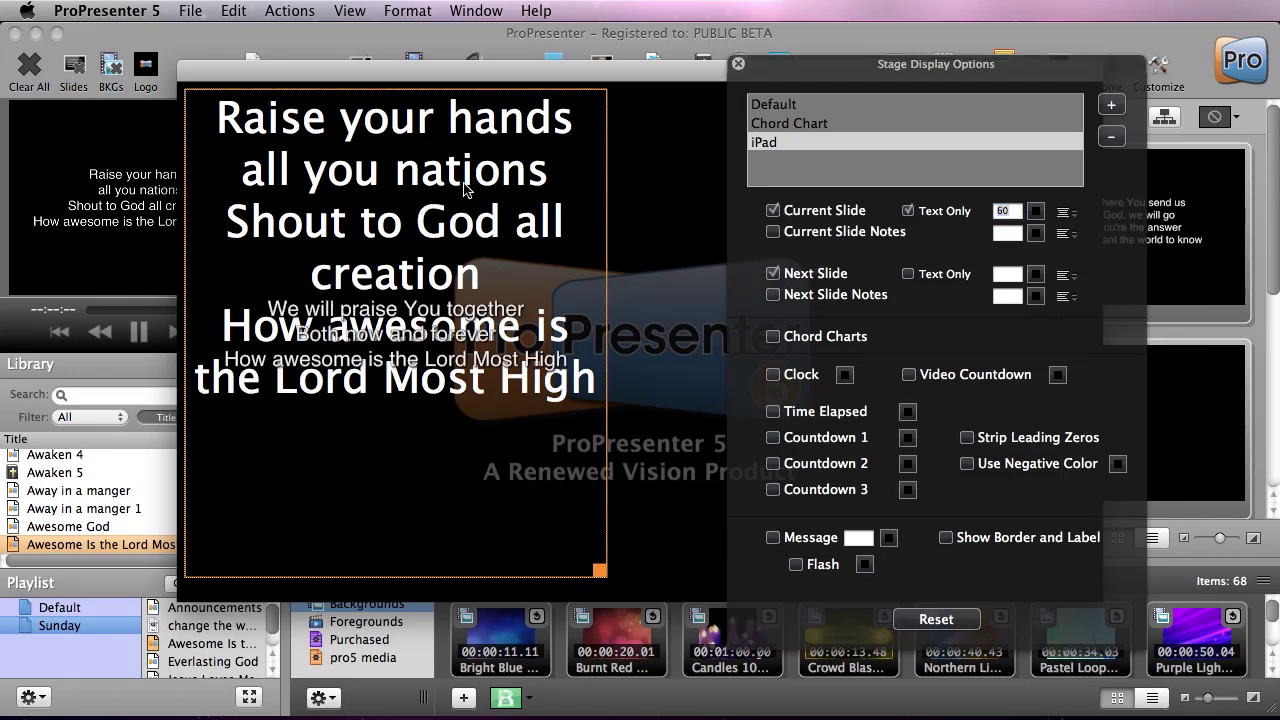
pyautogui.moveTo(615, 305); pyautogui.dragTo(906, 310)
pyautogui.click(908, 275)
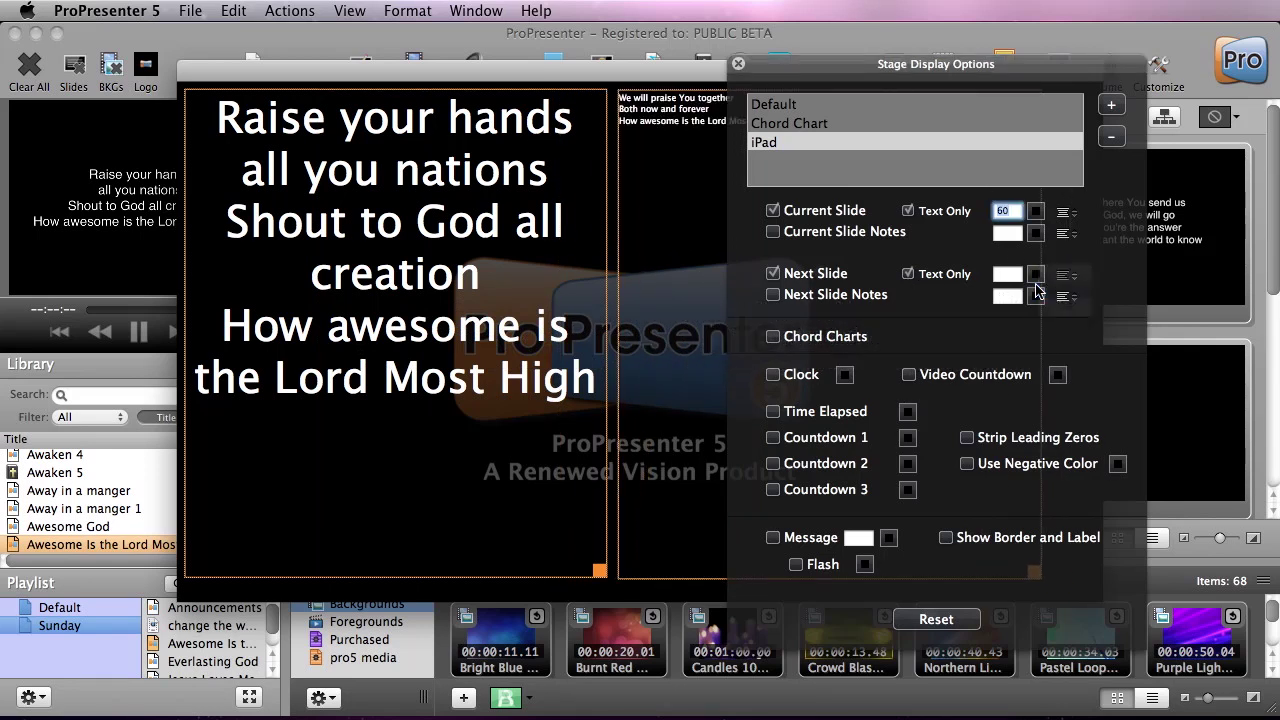
pyautogui.click(1006, 274)
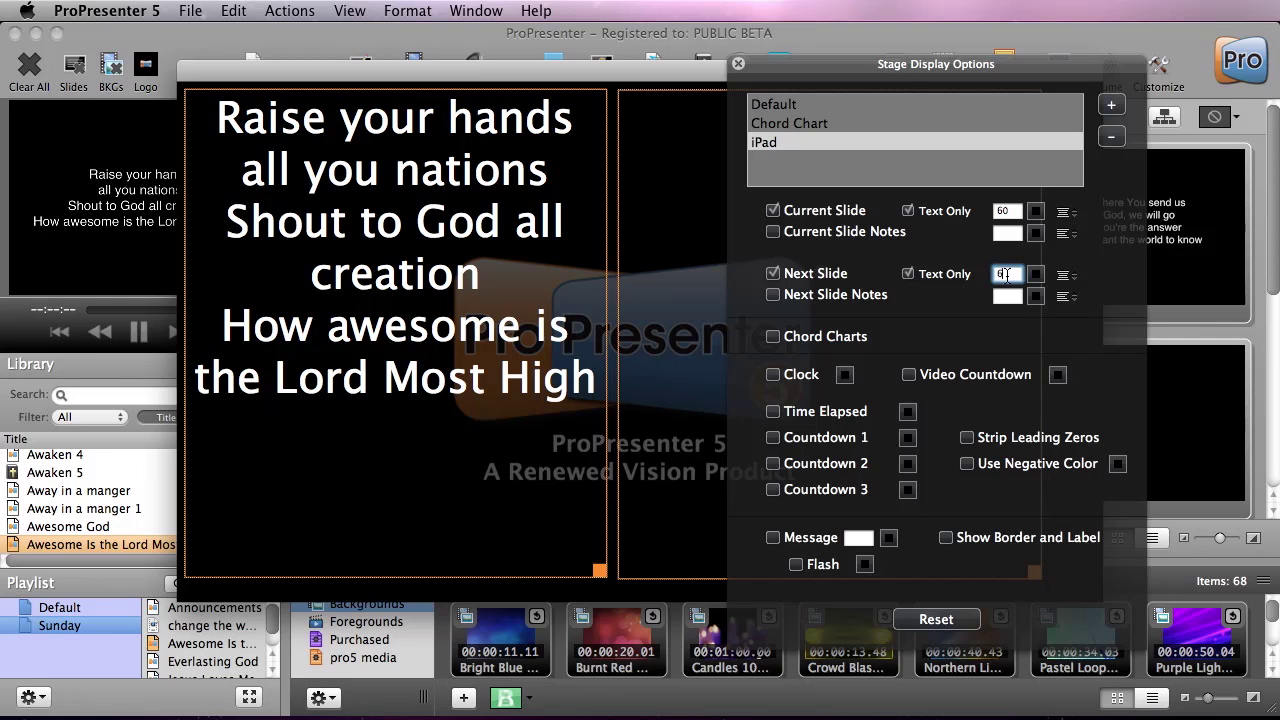
pyautogui.press('Return')
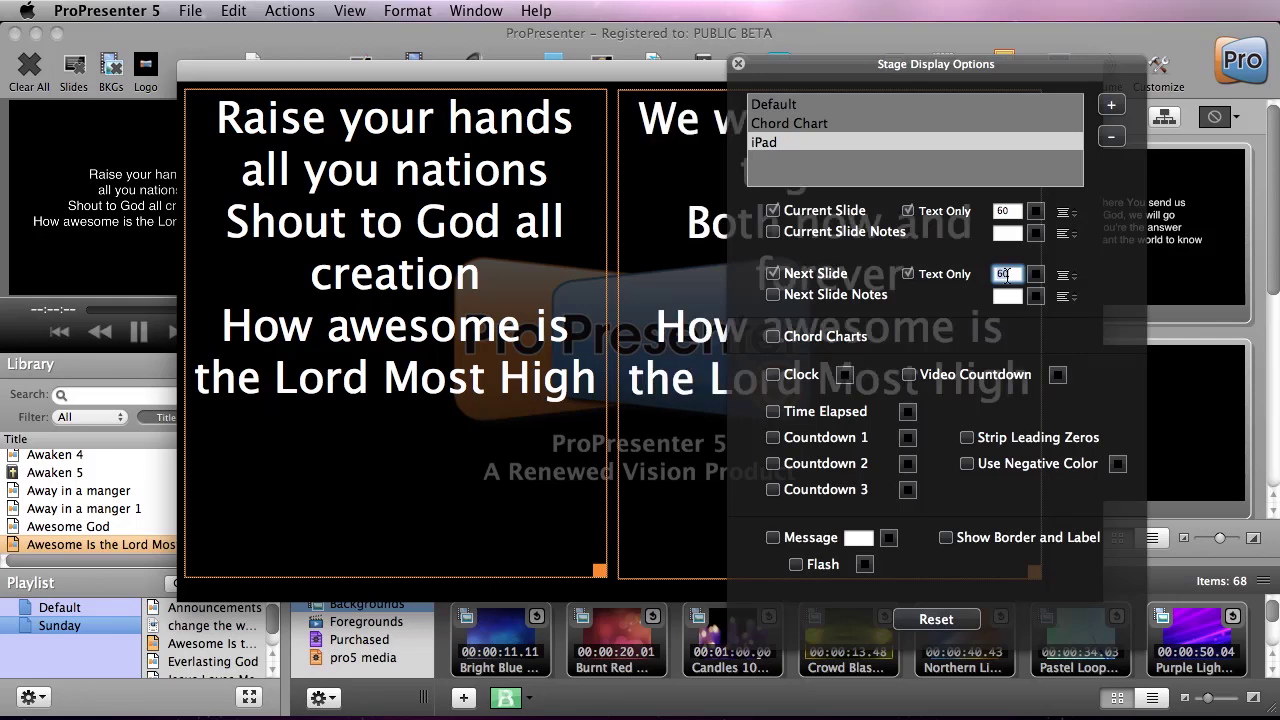
pyautogui.click(977, 543)
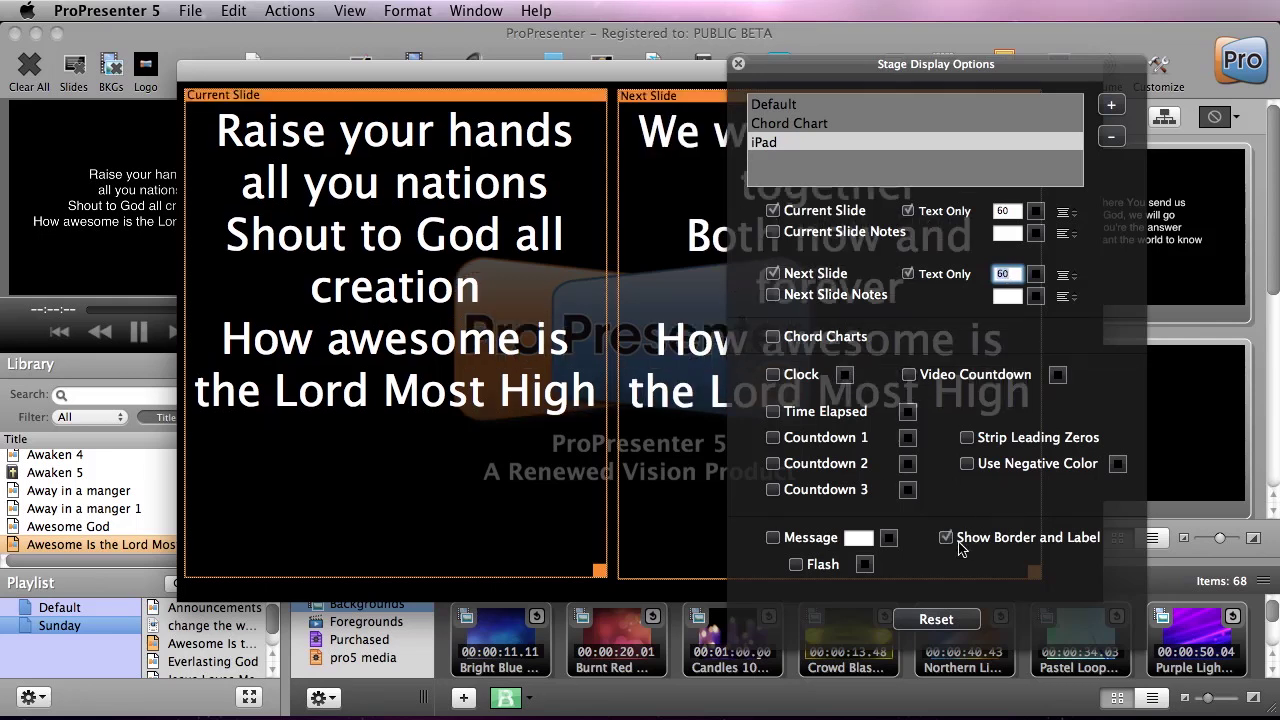